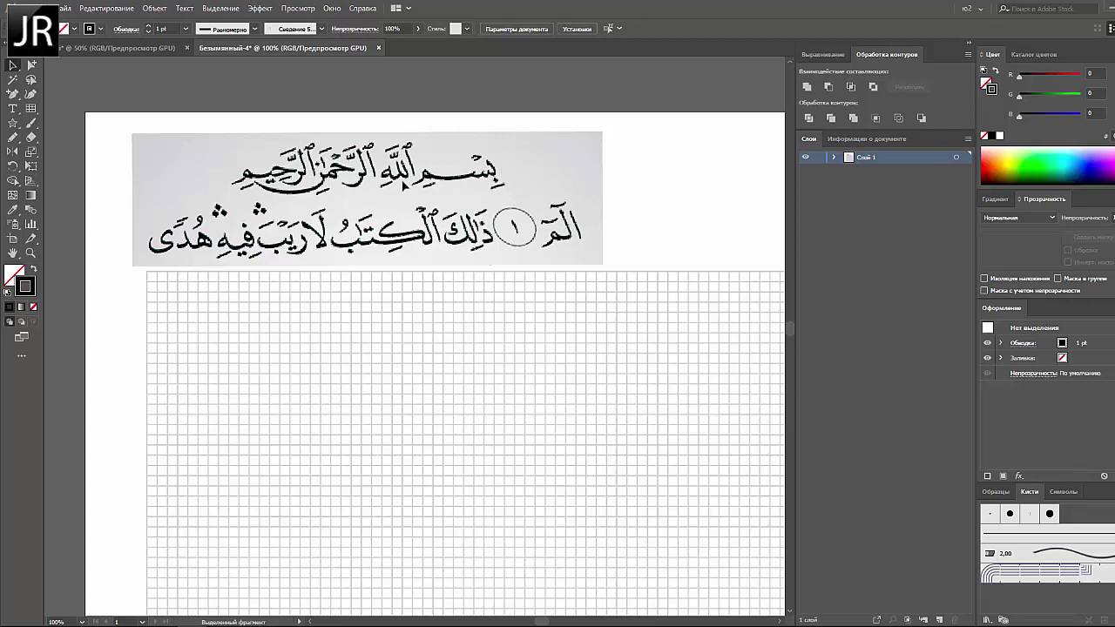
Draw a new rectangular grid at the top-left, then select it and delete it.
drag(392, 187, 422, 216)
double_click(30, 109)
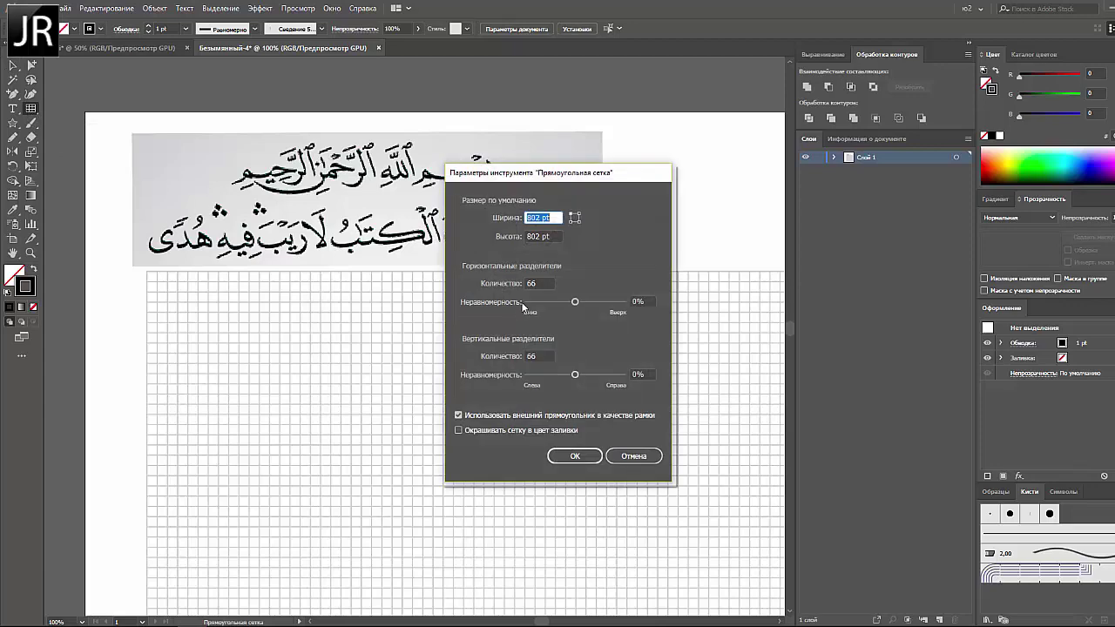
click(576, 454)
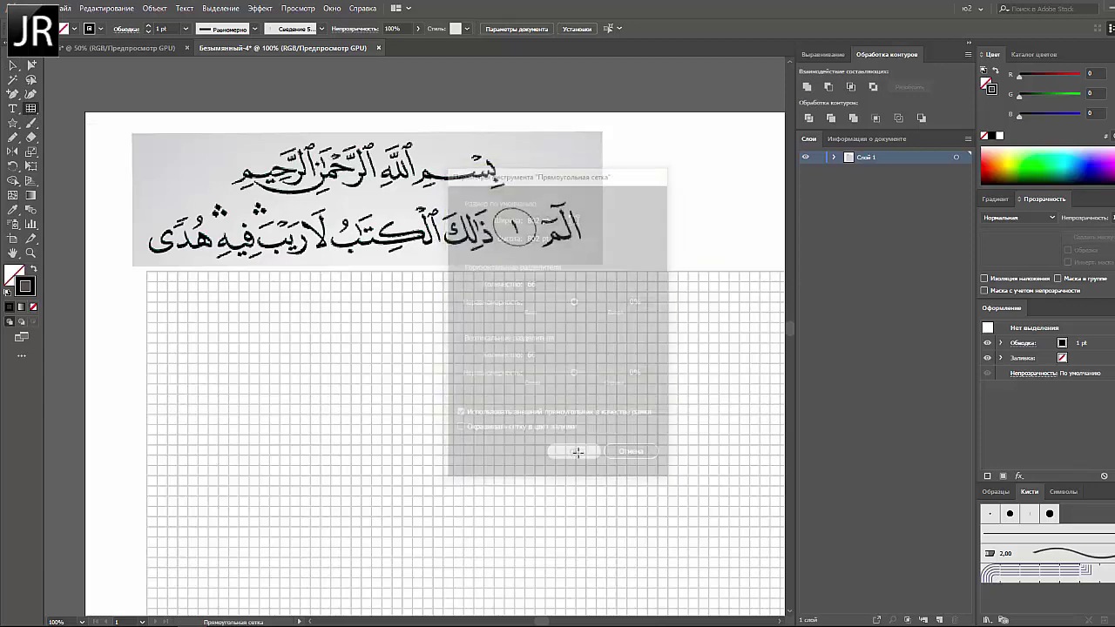
mouse_move(83, 117)
mouse_down()
mouse_move(281, 284)
mouse_move(286, 322)
mouse_up()
key(v)
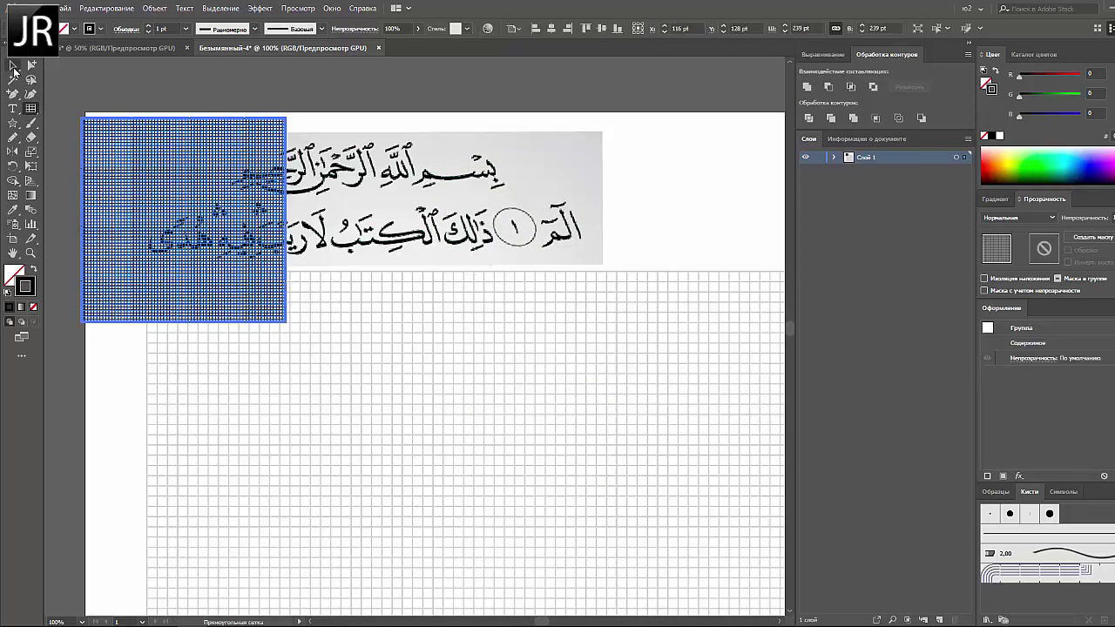
click(93, 91)
click(141, 141)
key(Delete)
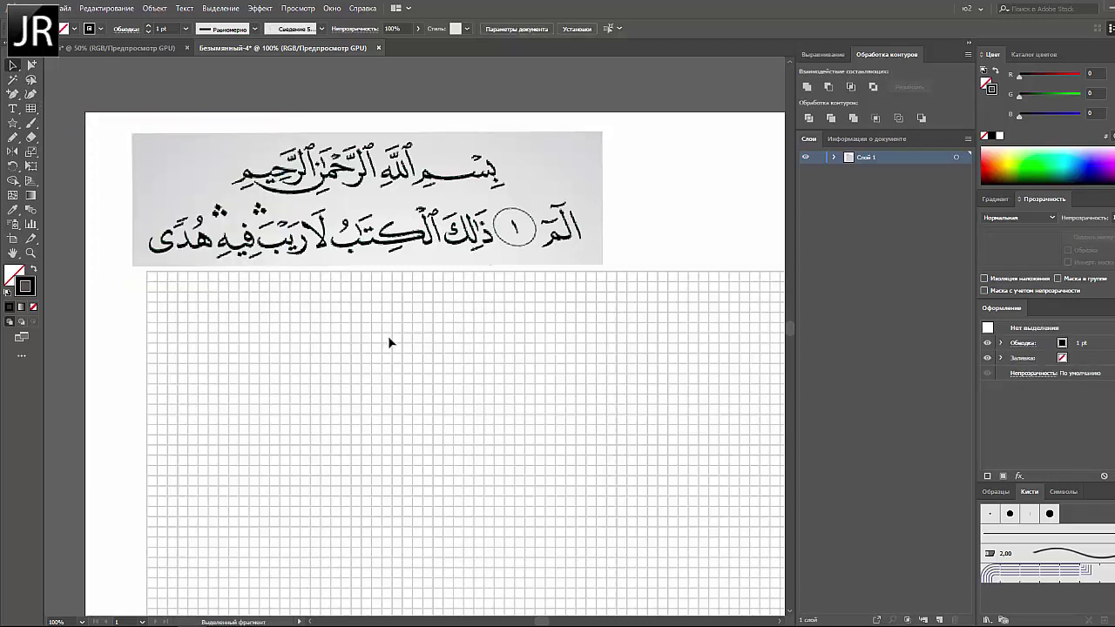
Change the 5 pt calligraphic brush angle from 90° to 41° for the Paintbrush.
click(31, 124)
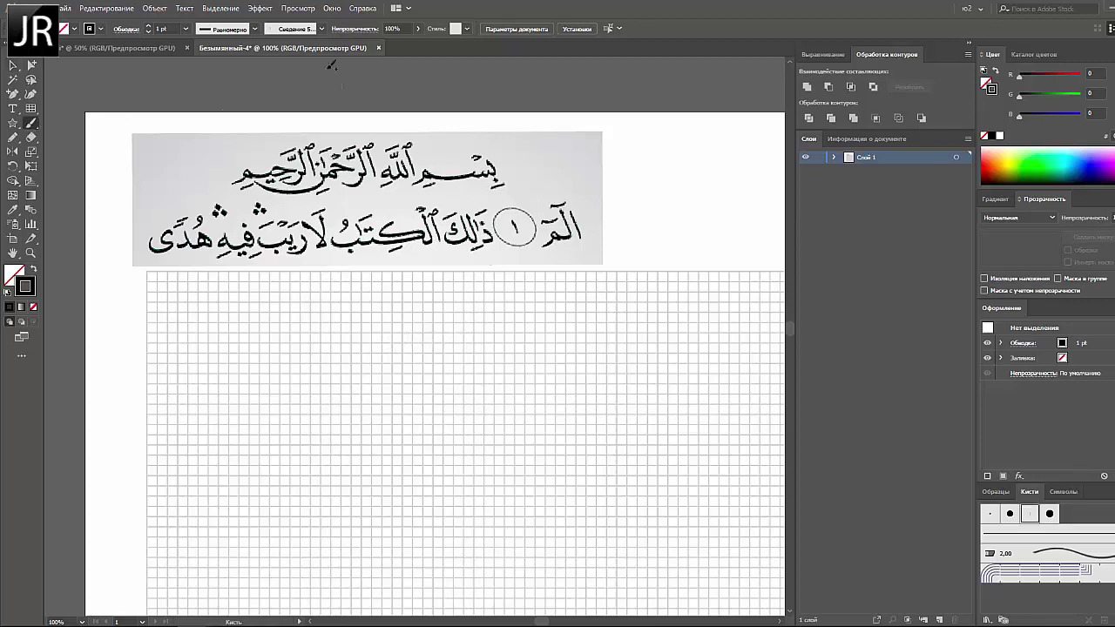
click(290, 33)
double_click(253, 55)
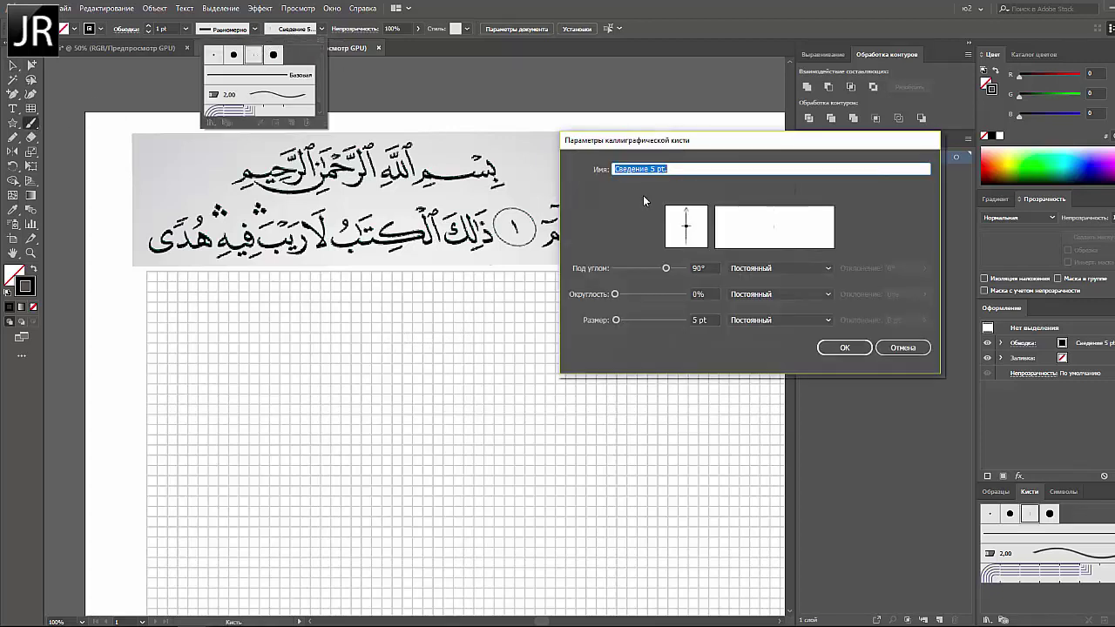
drag(687, 213, 703, 217)
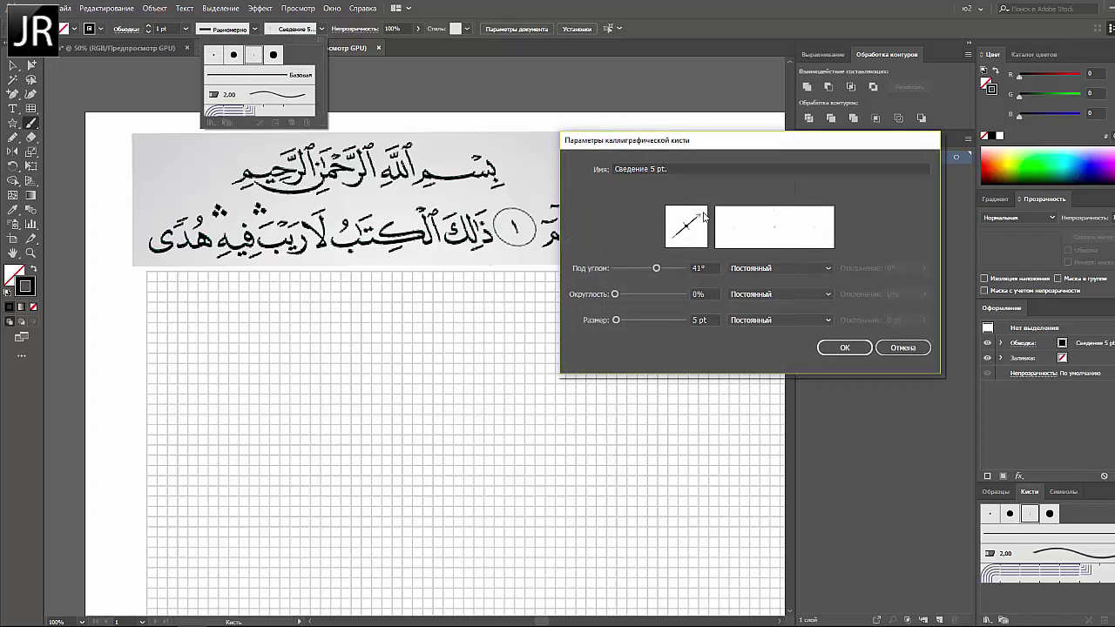
click(844, 347)
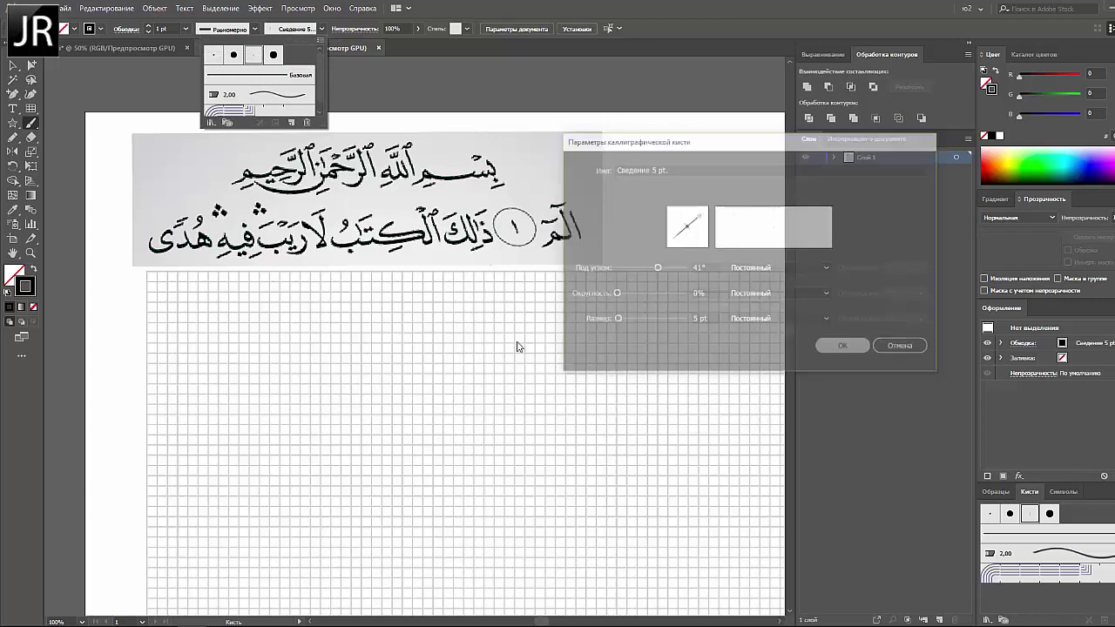
click(457, 320)
mouse_move(457, 296)
mouse_down()
mouse_move(453, 344)
mouse_move(433, 352)
mouse_up()
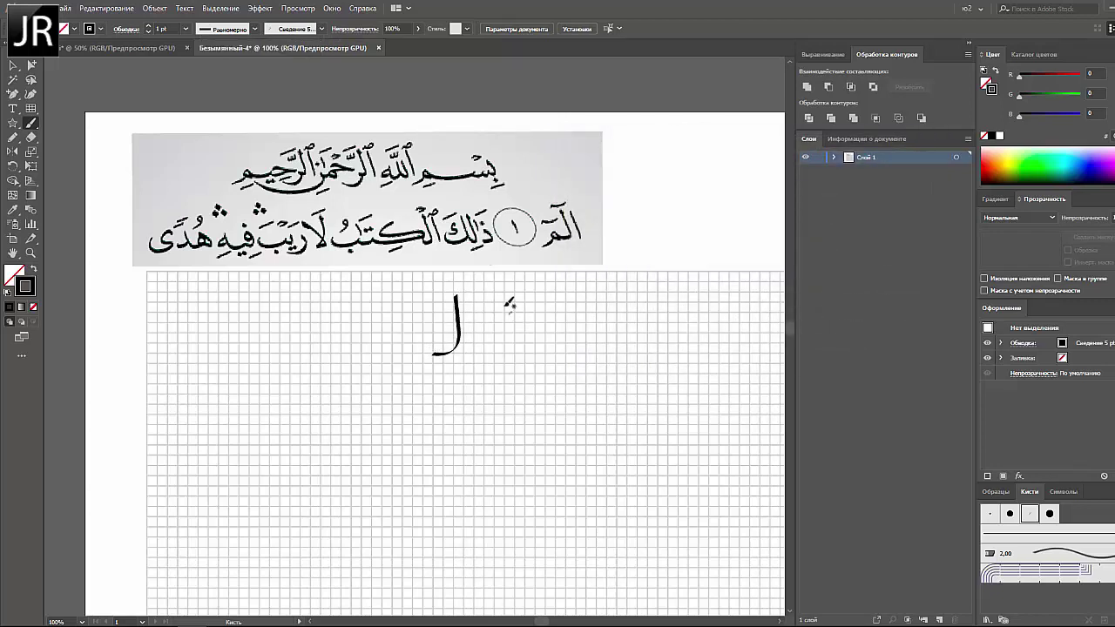
drag(497, 294, 453, 351)
click(185, 28)
click(198, 50)
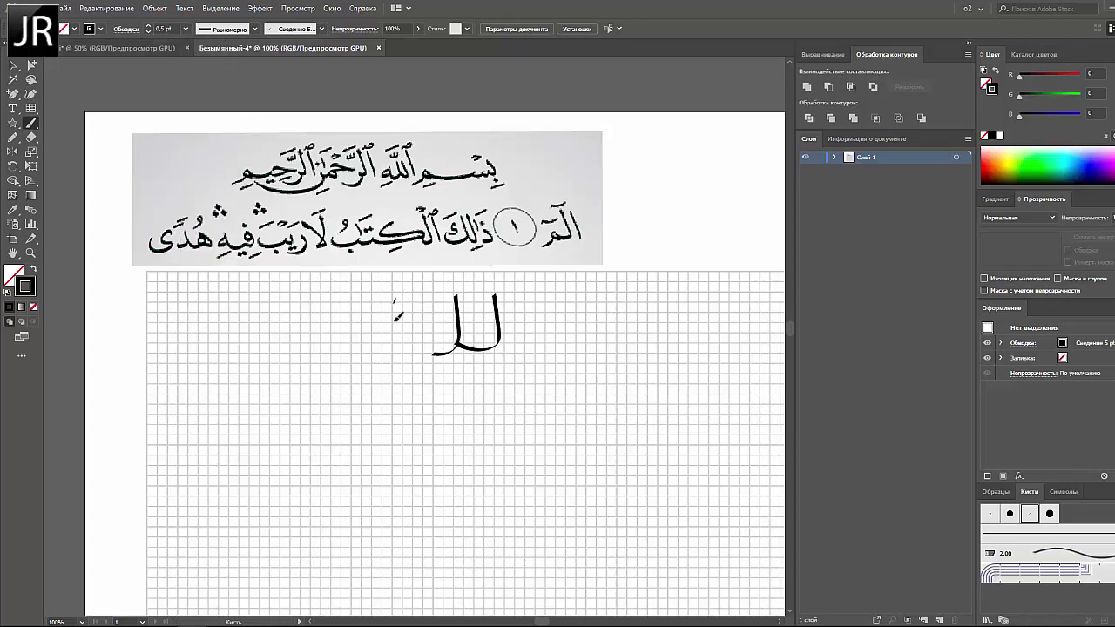
mouse_move(394, 299)
mouse_down()
mouse_move(372, 331)
mouse_move(329, 304)
mouse_up()
click(185, 28)
click(201, 78)
mouse_move(319, 293)
mouse_down()
mouse_move(328, 282)
mouse_move(284, 291)
mouse_up()
click(14, 79)
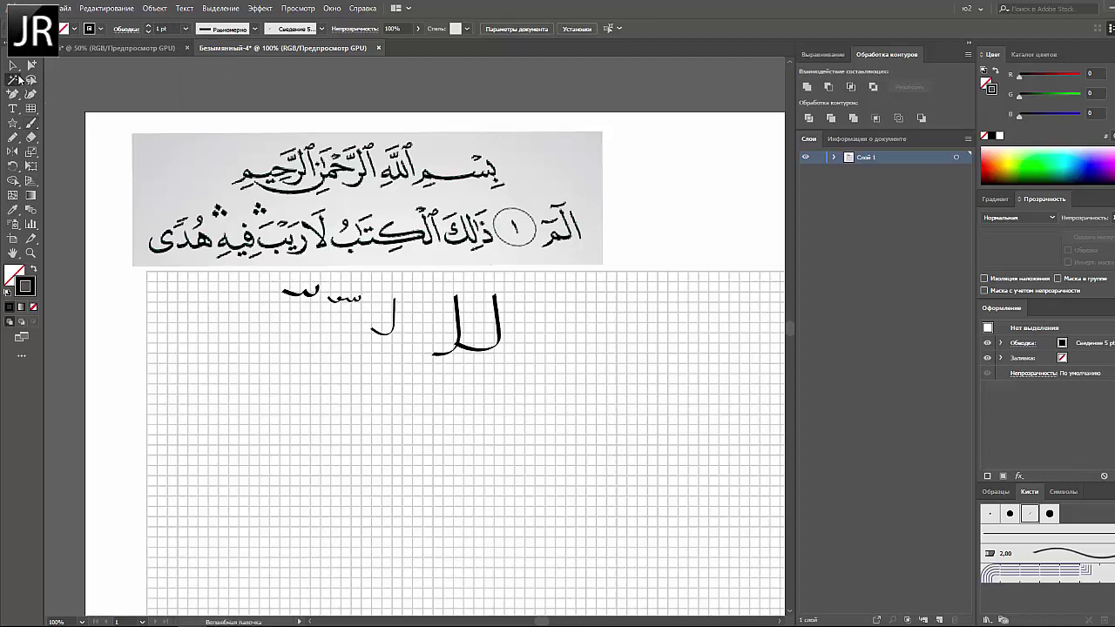
double_click(16, 79)
click(210, 252)
key(ctrl+a)
key(Delete)
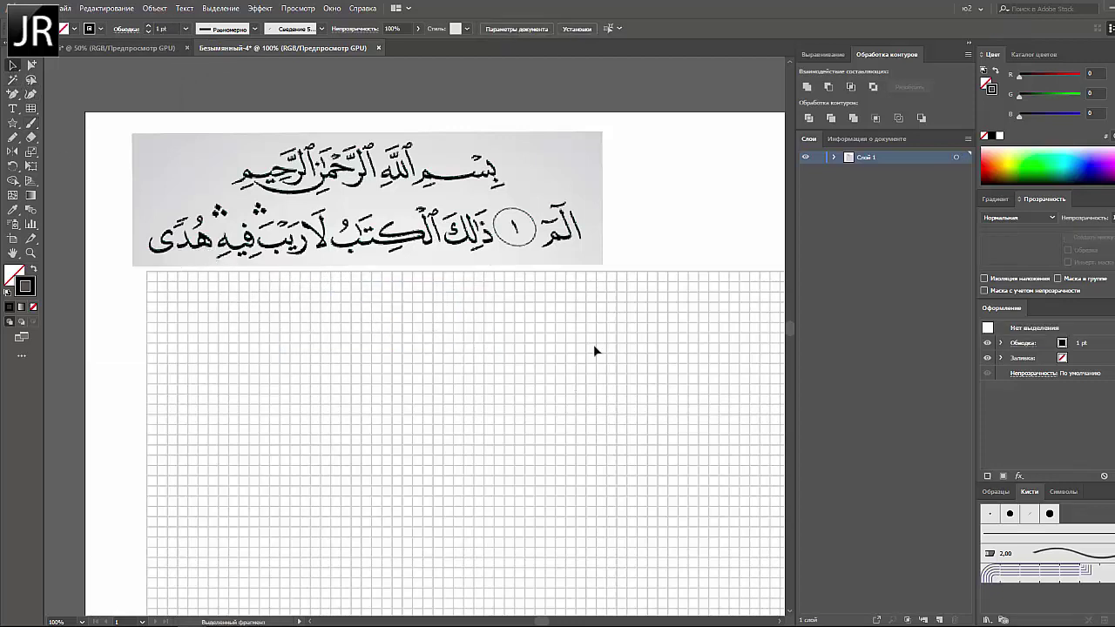
key(b)
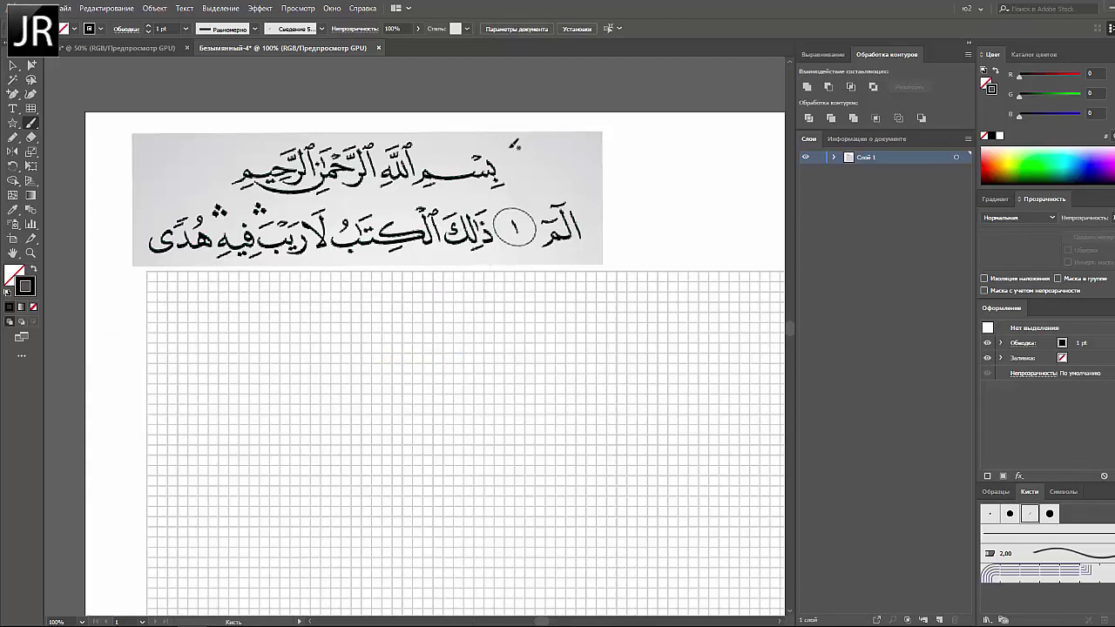
drag(526, 184, 341, 122)
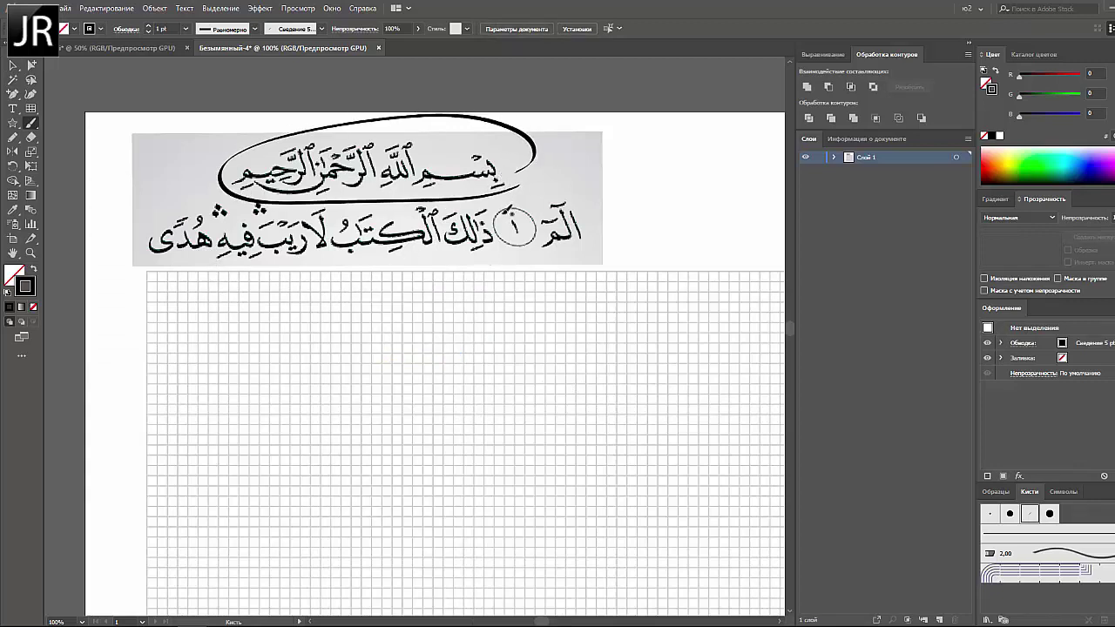
drag(342, 122, 503, 222)
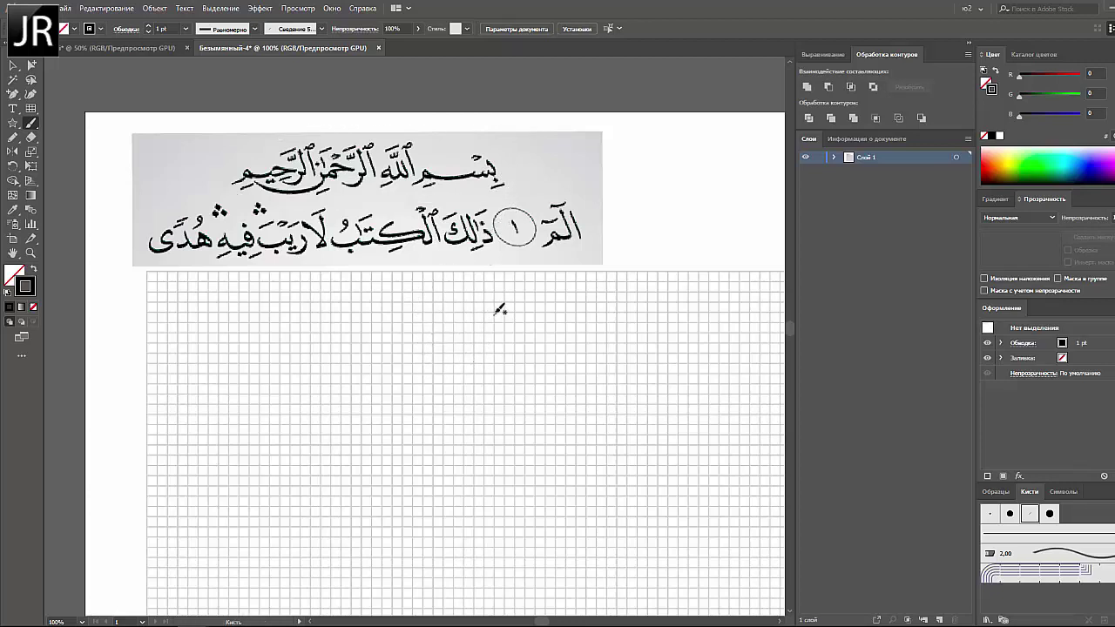
Brush-paint بسم with its teeth and underline, then the tall alef and wasla of الله.
mouse_move(496, 305)
mouse_down()
mouse_move(401, 310)
mouse_move(375, 326)
mouse_up()
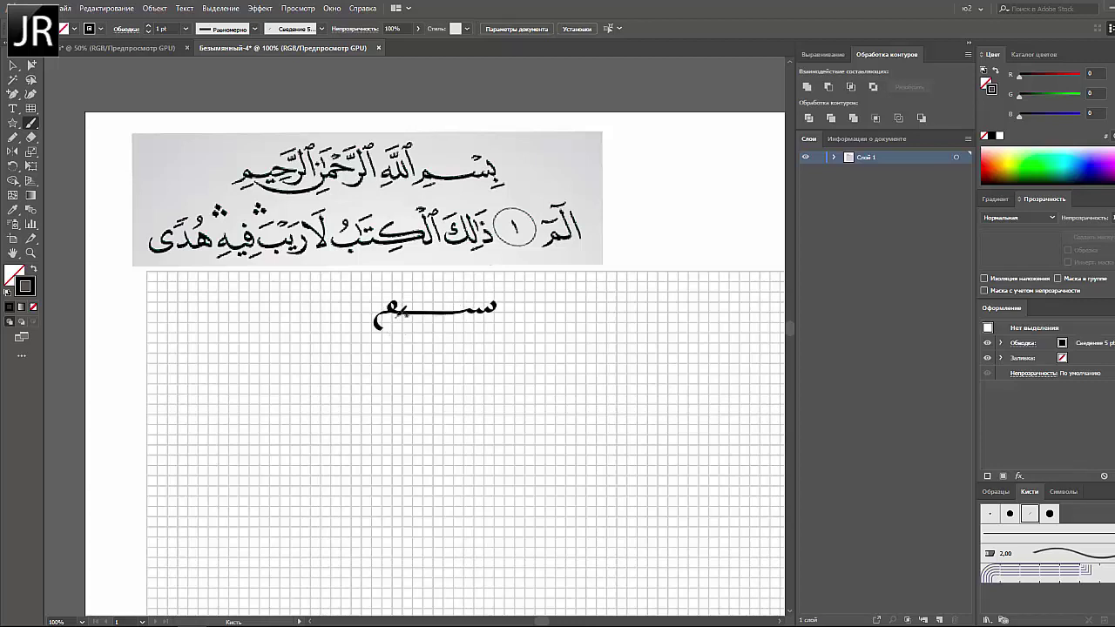
mouse_move(485, 321)
mouse_down()
mouse_move(503, 325)
mouse_move(483, 307)
mouse_up()
drag(362, 275, 362, 324)
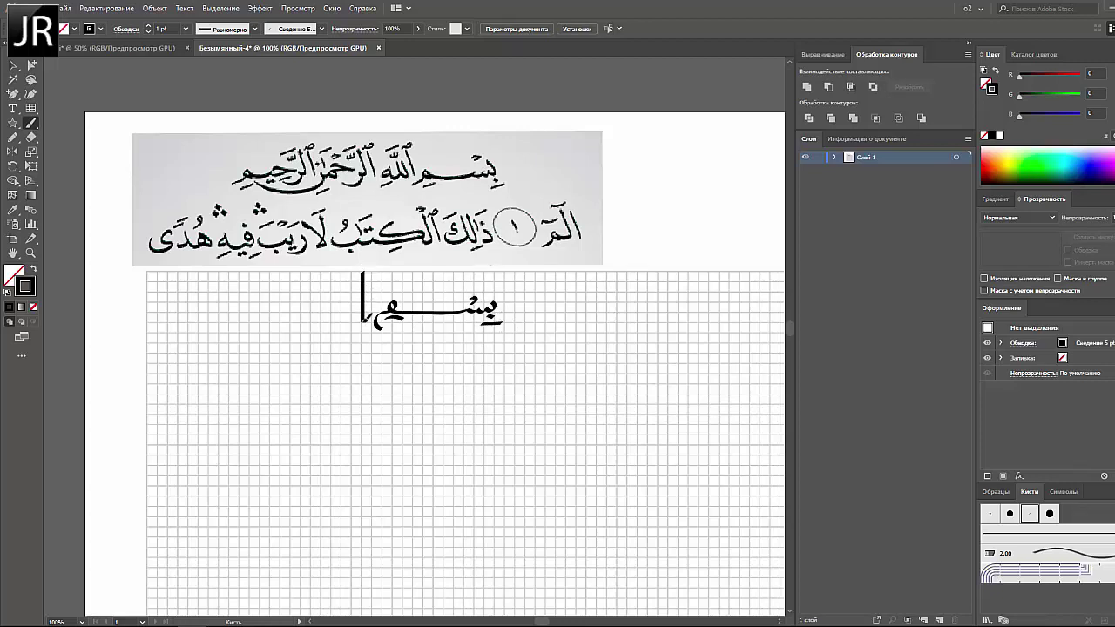
mouse_move(351, 273)
mouse_down()
mouse_move(352, 324)
mouse_move(341, 284)
mouse_move(340, 320)
mouse_move(340, 306)
mouse_move(317, 324)
mouse_move(352, 334)
mouse_up()
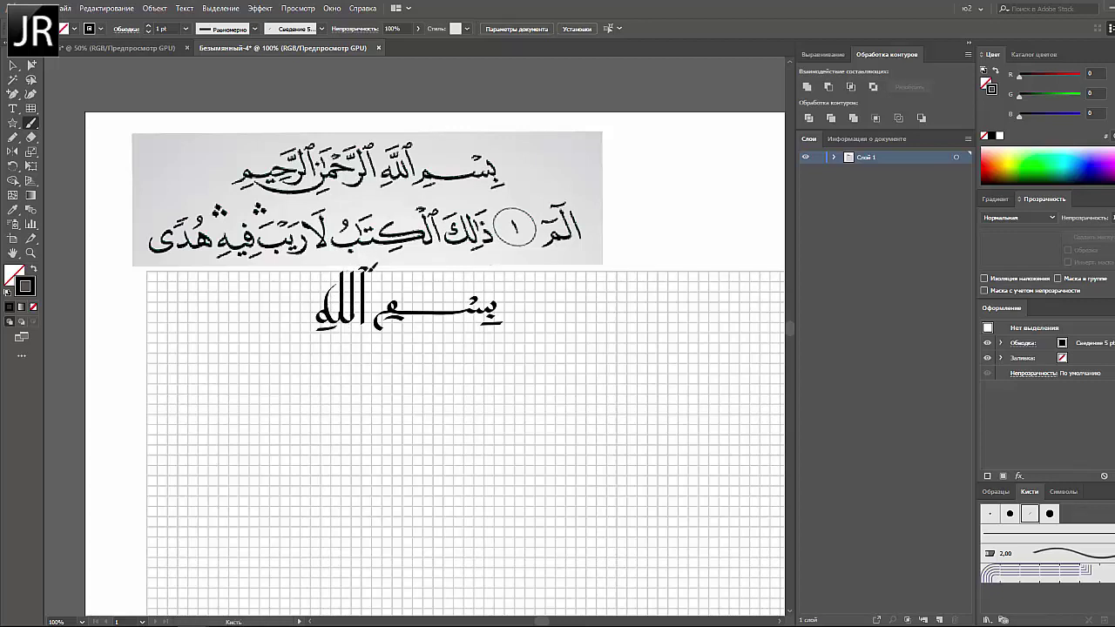
drag(377, 261, 357, 268)
Paint الرحمن: its alef, sweeping raa, vertical stroke and final looping letter, undoing a misplaced tail.
drag(301, 266, 299, 332)
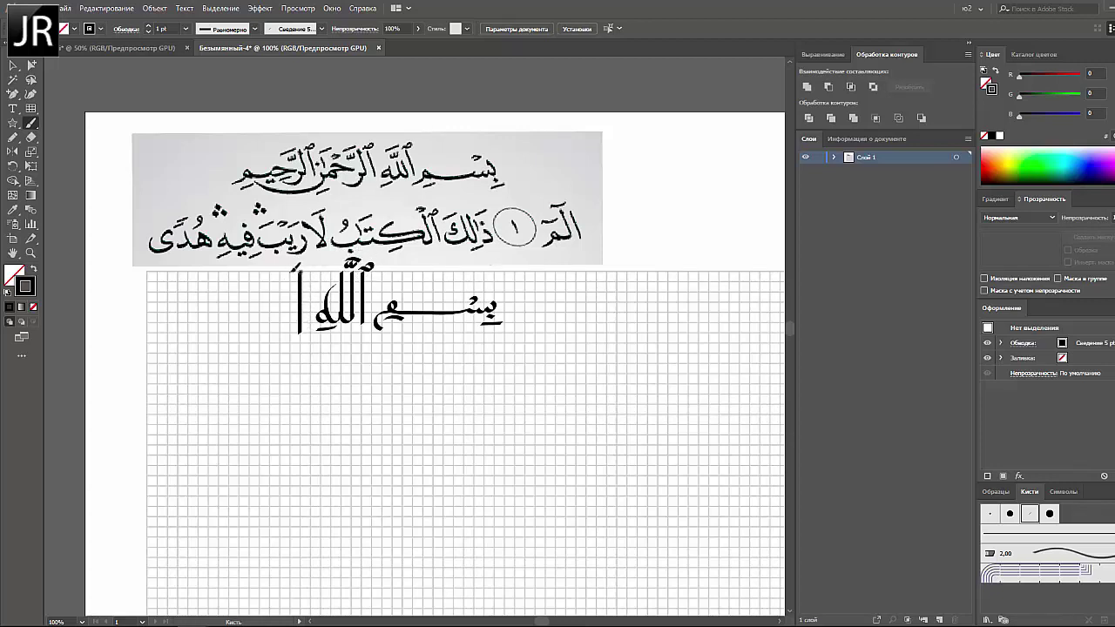
drag(295, 270, 290, 331)
mouse_move(282, 315)
mouse_down()
mouse_move(266, 348)
mouse_move(241, 345)
mouse_up()
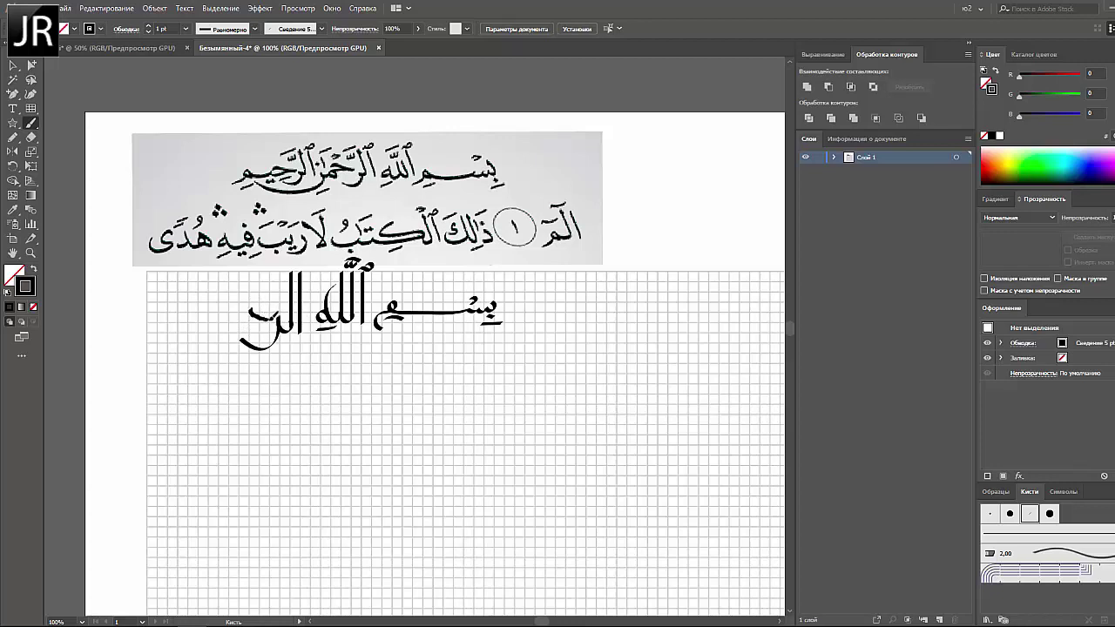
mouse_move(251, 303)
mouse_down()
mouse_move(279, 320)
mouse_move(234, 317)
mouse_move(218, 296)
mouse_move(272, 321)
mouse_move(218, 322)
mouse_up()
key(ctrl+z)
key(ctrl+z)
drag(221, 273, 217, 324)
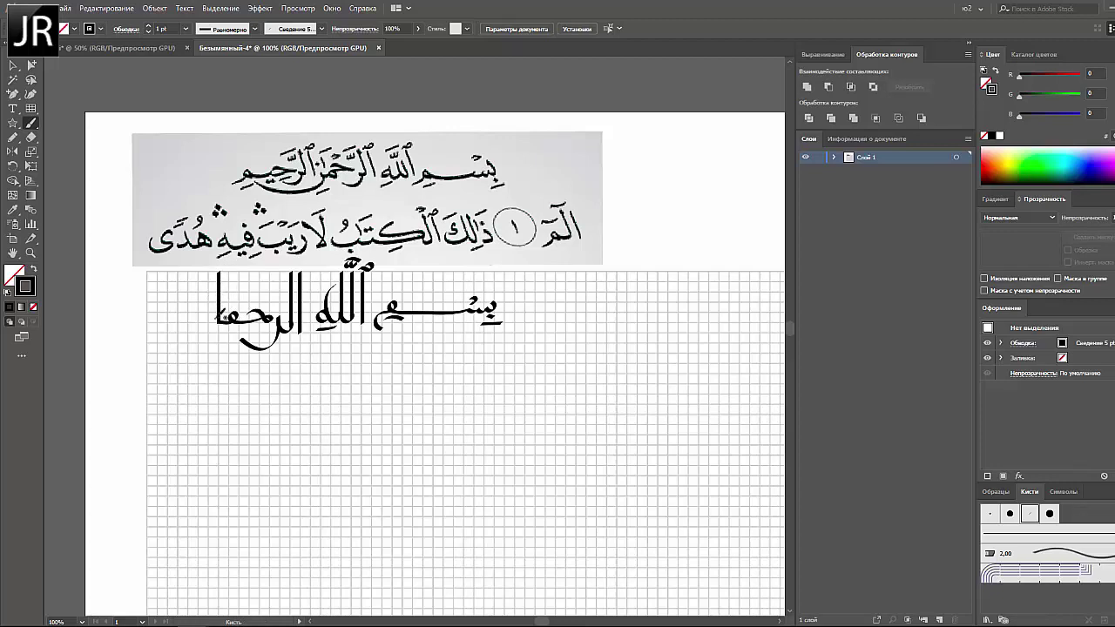
drag(221, 310, 208, 291)
drag(206, 332, 224, 341)
Move all the calligraphy strokes right and down on the grid, then deselect them.
key(v)
key(ctrl+a)
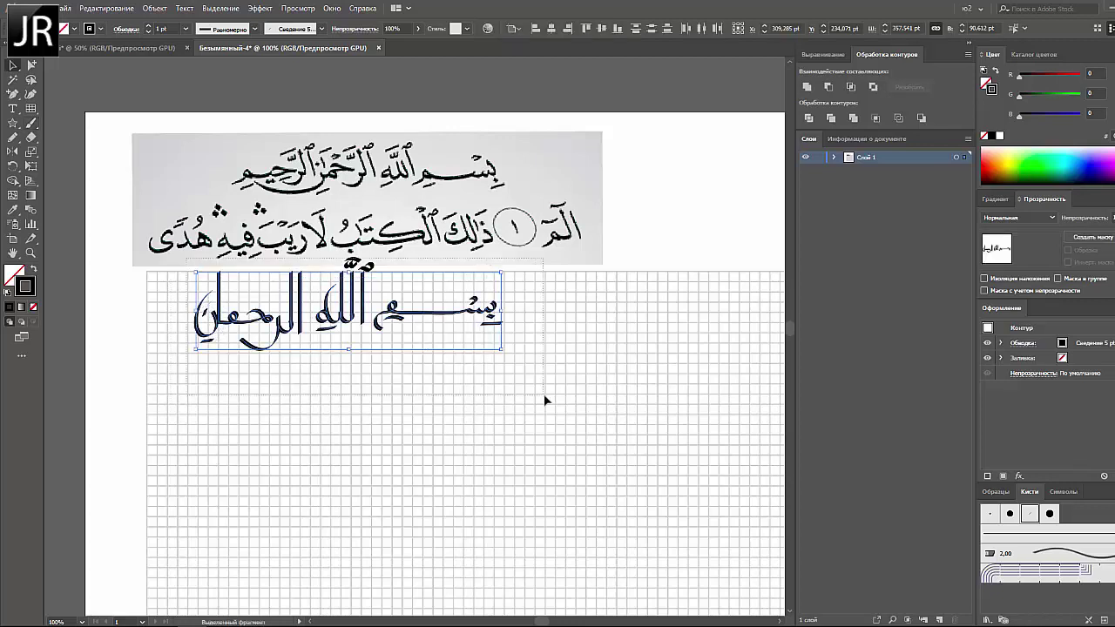
drag(303, 324, 419, 349)
key(ctrl+shift+a)
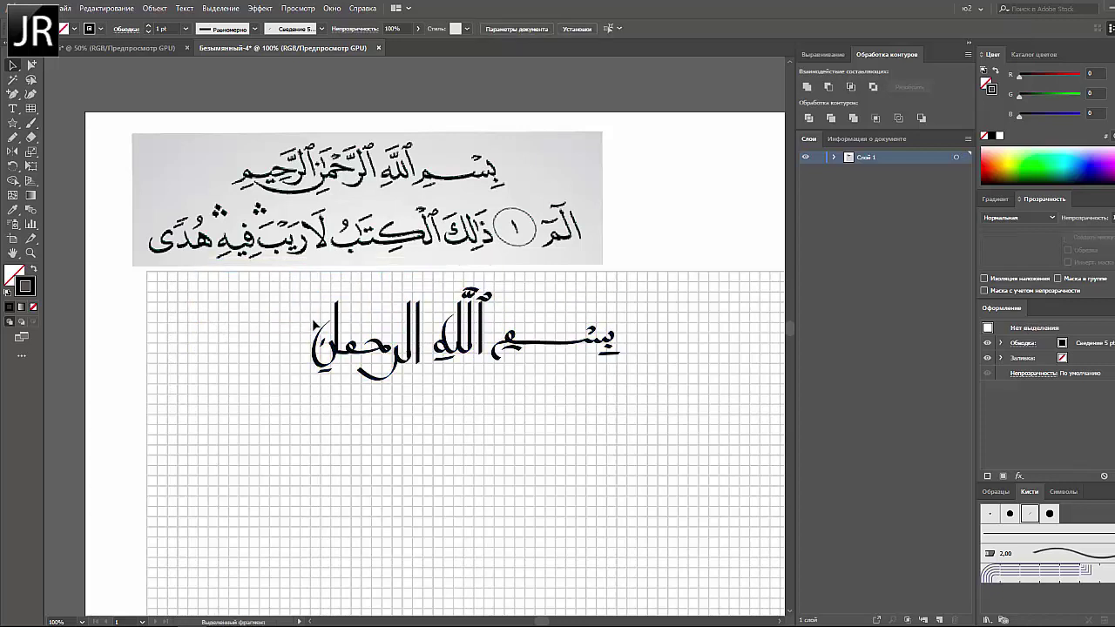
Paint a second alef and the curve joining the raa on the left word.
key(b)
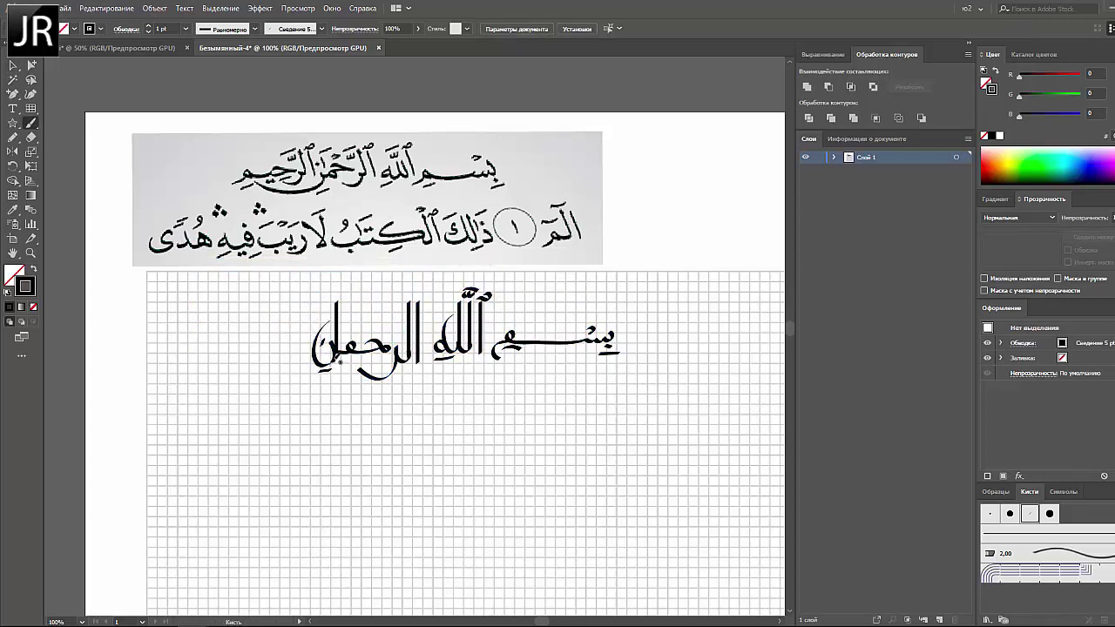
drag(304, 301, 302, 354)
mouse_move(298, 293)
mouse_down()
mouse_move(294, 347)
mouse_move(225, 408)
mouse_up()
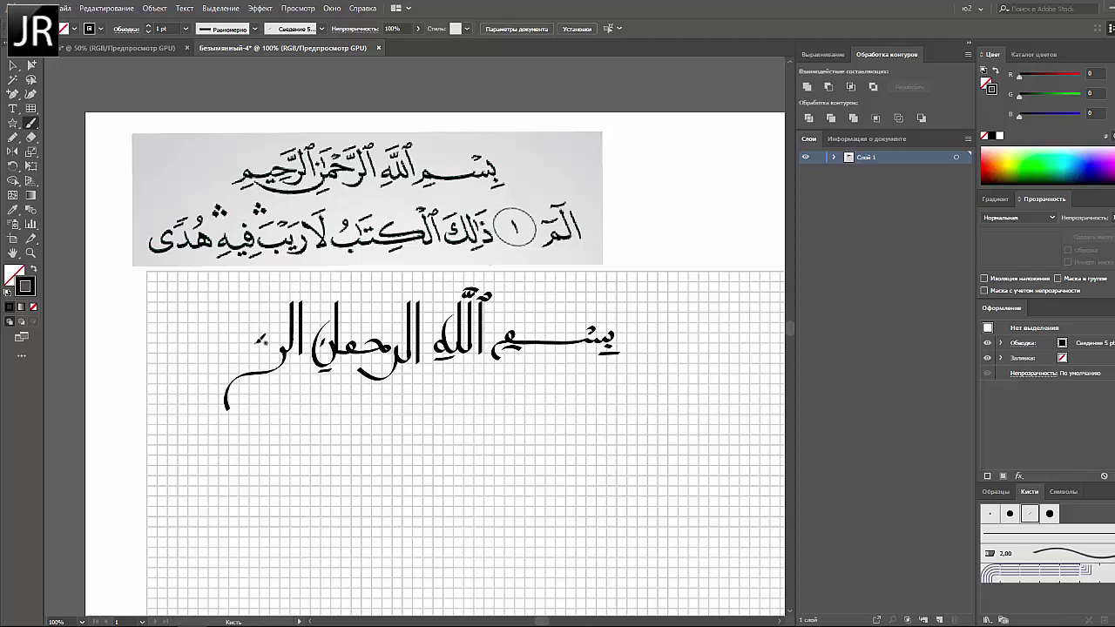
mouse_move(260, 335)
mouse_down()
mouse_move(283, 354)
mouse_move(235, 352)
mouse_move(263, 343)
mouse_move(195, 357)
mouse_up()
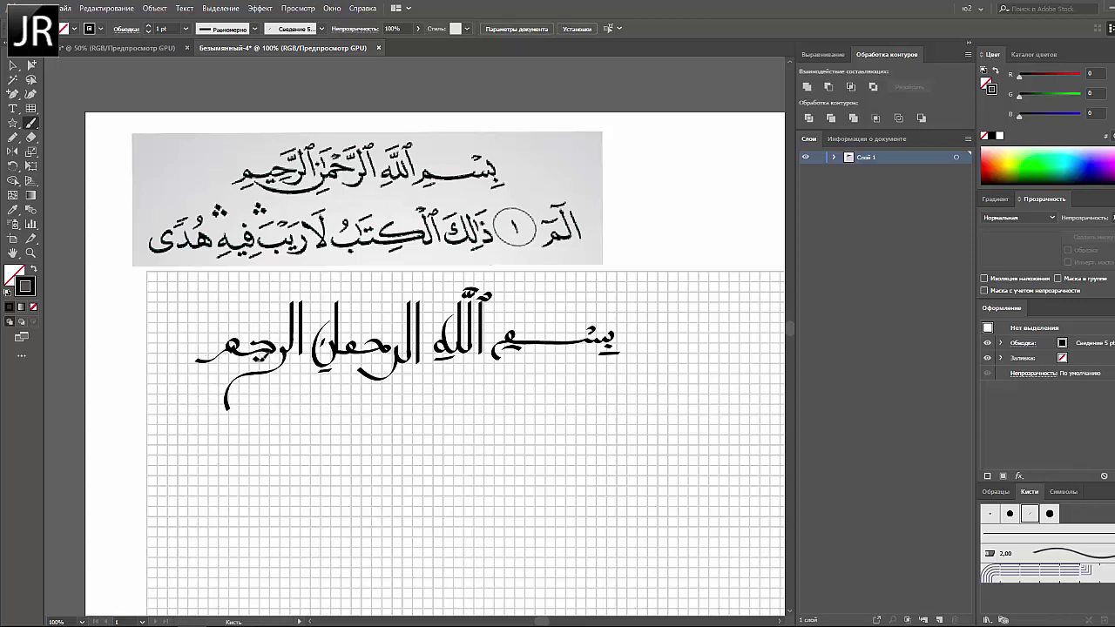
Zoom in on the left word, zoom back out, and add a small mark above the last word.
key(z)
mouse_move(238, 347)
mouse_down()
mouse_move(473, 466)
mouse_move(418, 477)
mouse_up()
key(ctrl+minus)
key(ctrl+minus)
key(ctrl+minus)
mouse_move(304, 322)
mouse_down()
mouse_move(287, 335)
mouse_move(344, 301)
mouse_move(400, 333)
mouse_move(427, 317)
mouse_up()
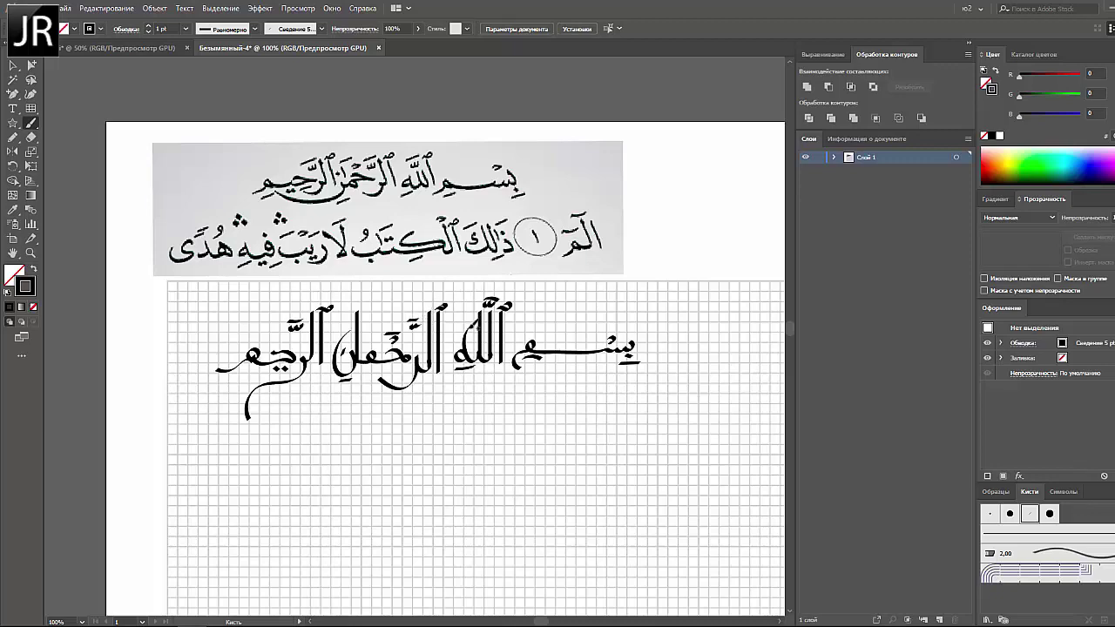
scroll(456, 349, down, 2)
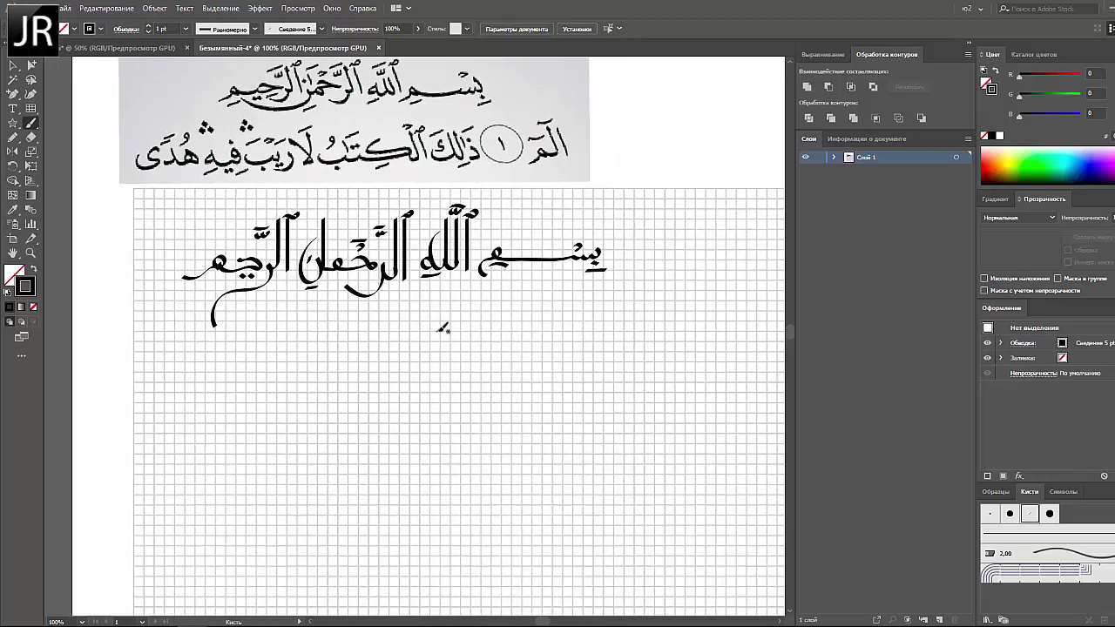
scroll(412, 345, up, 1)
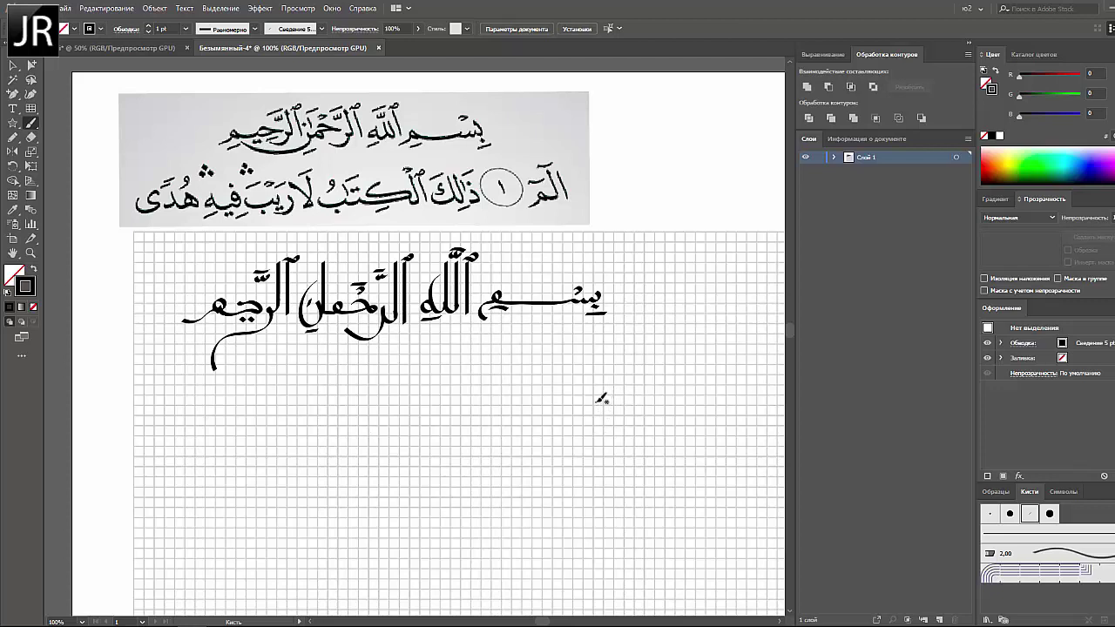
Start the second line below the first with بسم and the tall alifs of الله, redrawing bad strokes.
mouse_move(599, 398)
mouse_down()
mouse_move(586, 410)
mouse_move(498, 411)
mouse_move(477, 453)
mouse_up()
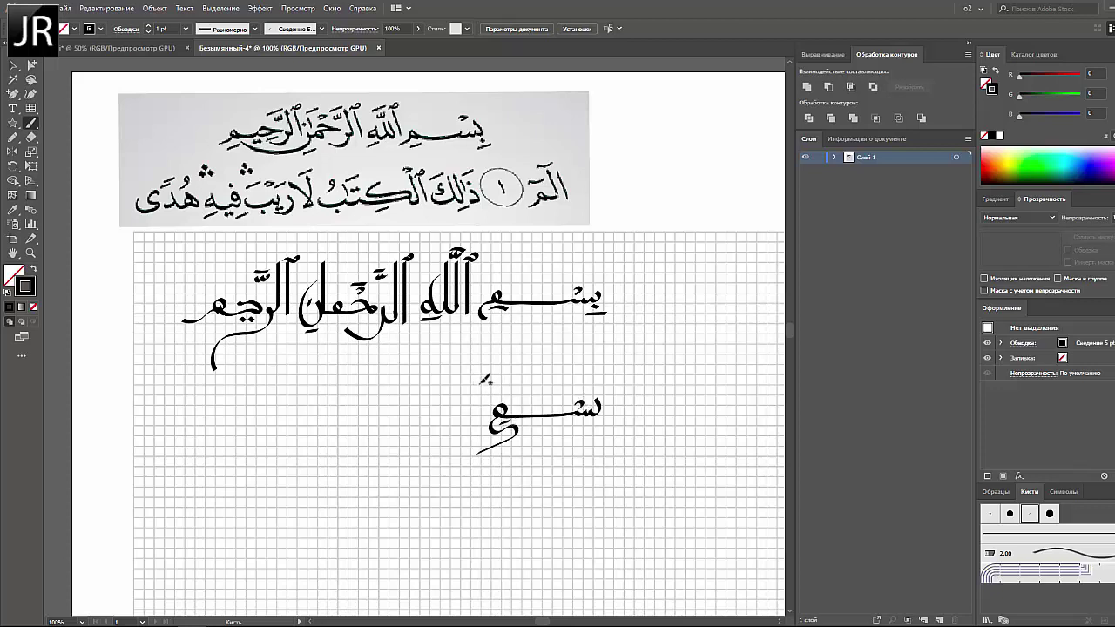
drag(485, 410, 484, 371)
mouse_move(475, 425)
mouse_down()
mouse_move(474, 373)
mouse_move(447, 385)
mouse_move(481, 353)
mouse_up()
key(ctrl+z)
key(ctrl+z)
key(ctrl+z)
mouse_move(469, 416)
mouse_down()
mouse_move(467, 363)
mouse_move(449, 388)
mouse_move(446, 376)
mouse_move(458, 371)
mouse_move(461, 423)
mouse_up()
key(ctrl+z)
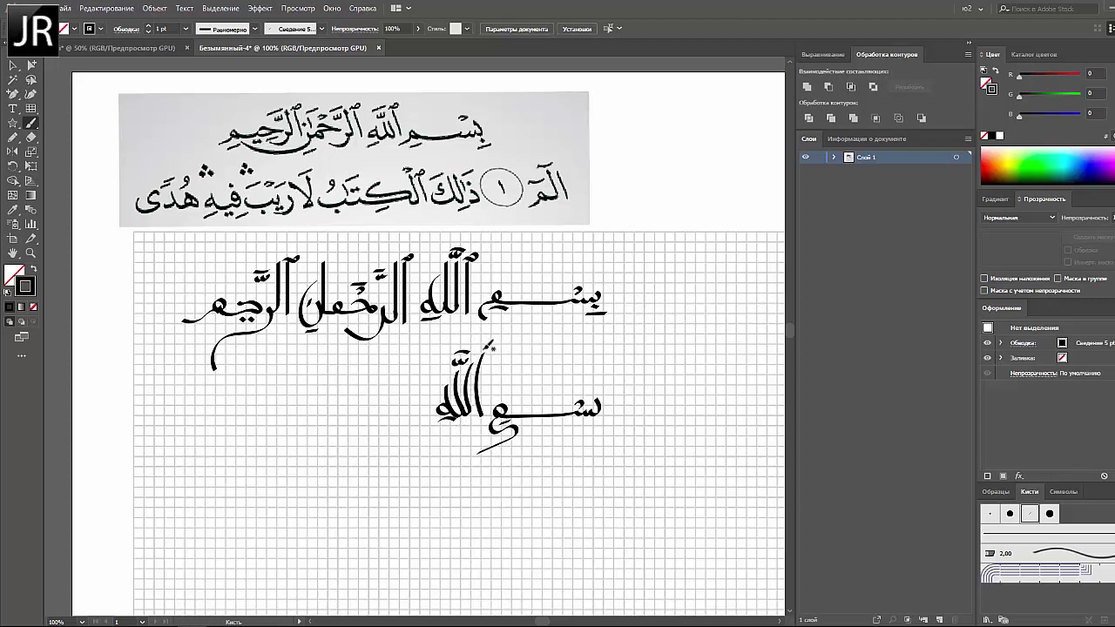
drag(477, 354, 497, 348)
Paint الرحمن with its alif, hooked letter, joining curve and tall khah stroke.
drag(426, 369, 420, 417)
drag(429, 363, 436, 354)
drag(409, 397, 446, 479)
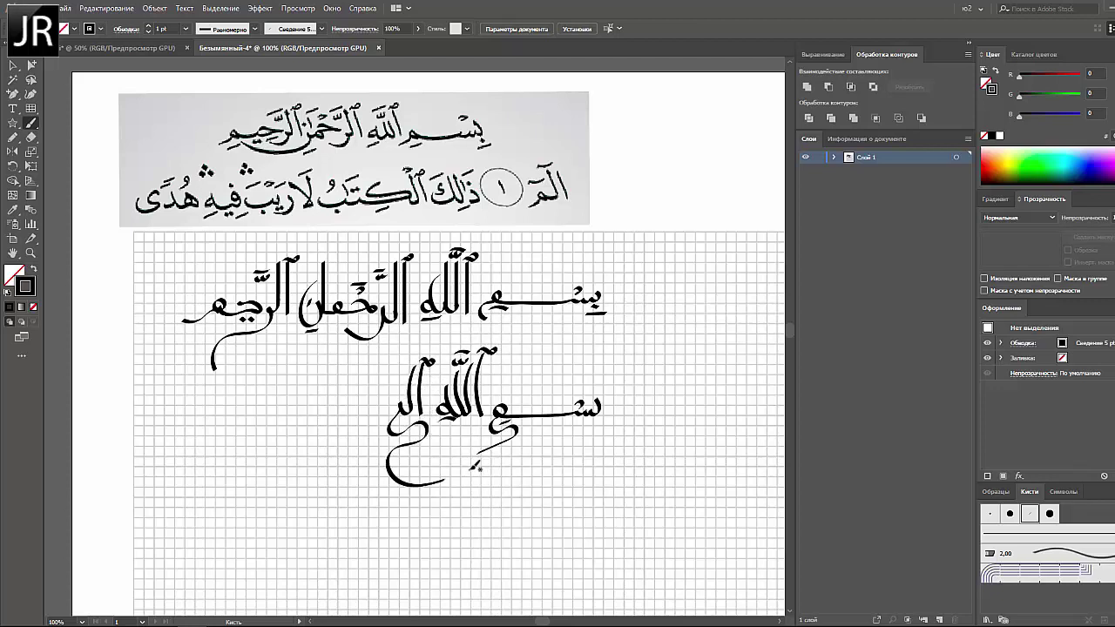
mouse_move(373, 397)
mouse_down()
mouse_move(396, 408)
mouse_move(322, 373)
mouse_move(334, 446)
mouse_up()
drag(392, 377, 367, 392)
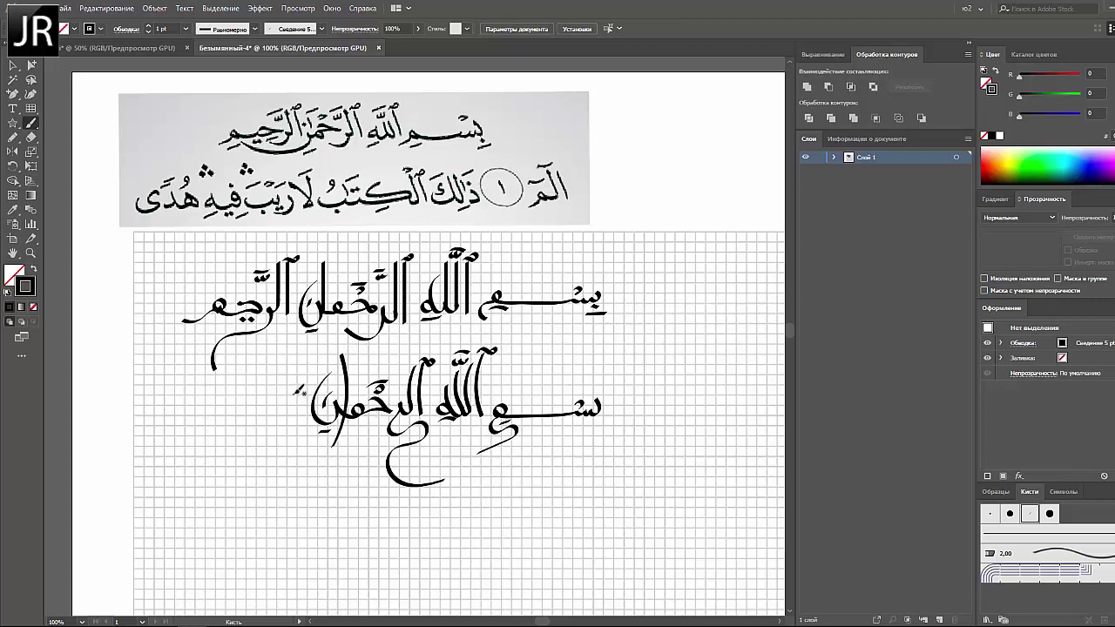
Paint الرحيم with its alif, a shorter redrawn lam-ra curve and a small mark above.
drag(297, 376, 292, 425)
drag(310, 345, 297, 416)
key(ctrl+z)
key(ctrl+z)
drag(294, 362, 244, 428)
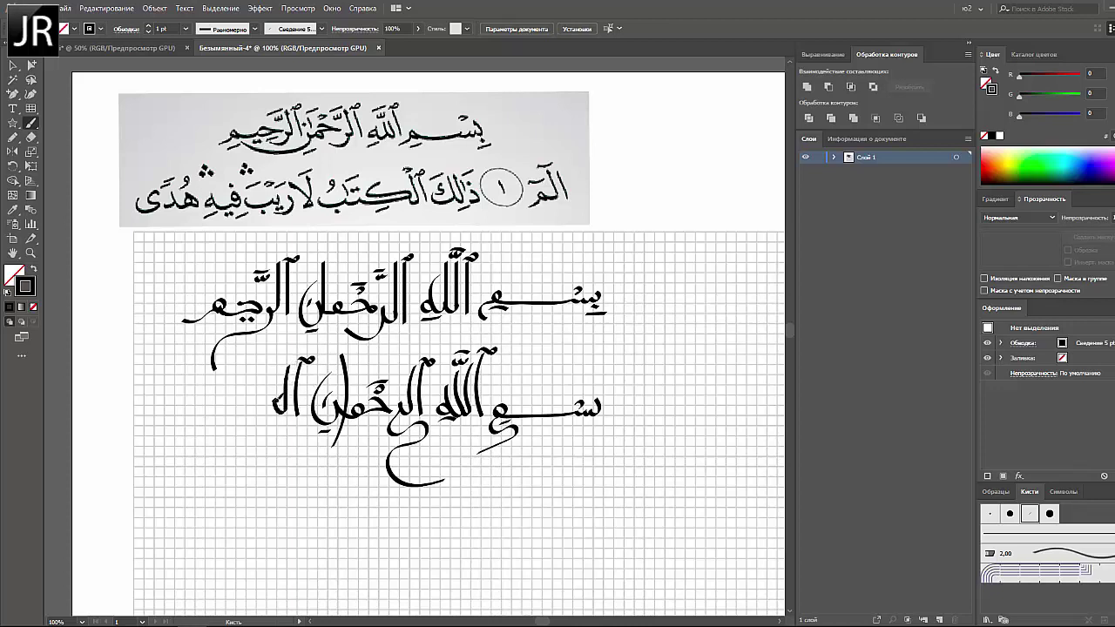
key(ctrl+z)
drag(295, 364, 262, 432)
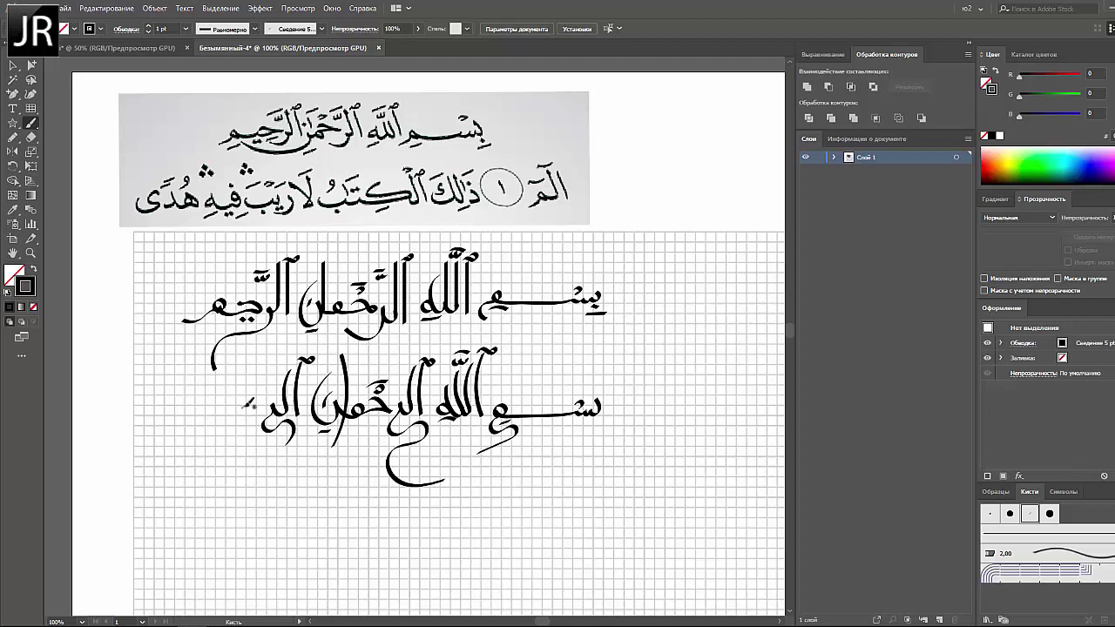
drag(261, 401, 215, 425)
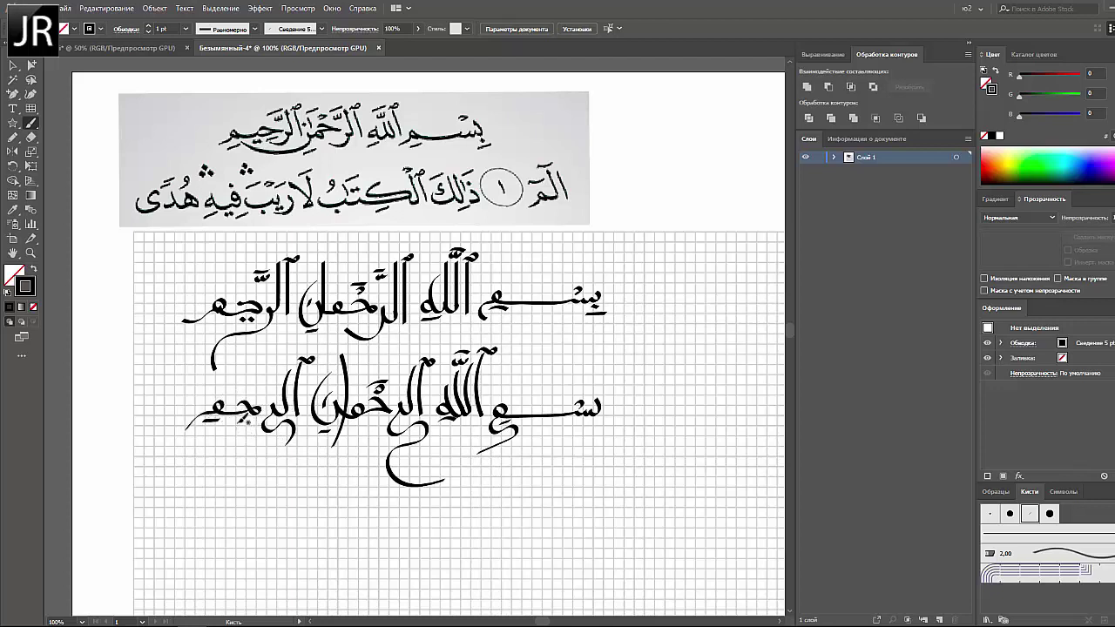
drag(256, 411, 270, 376)
Zoom out and marquee-select the first calligraphy line.
key(ctrl+minus)
key(v)
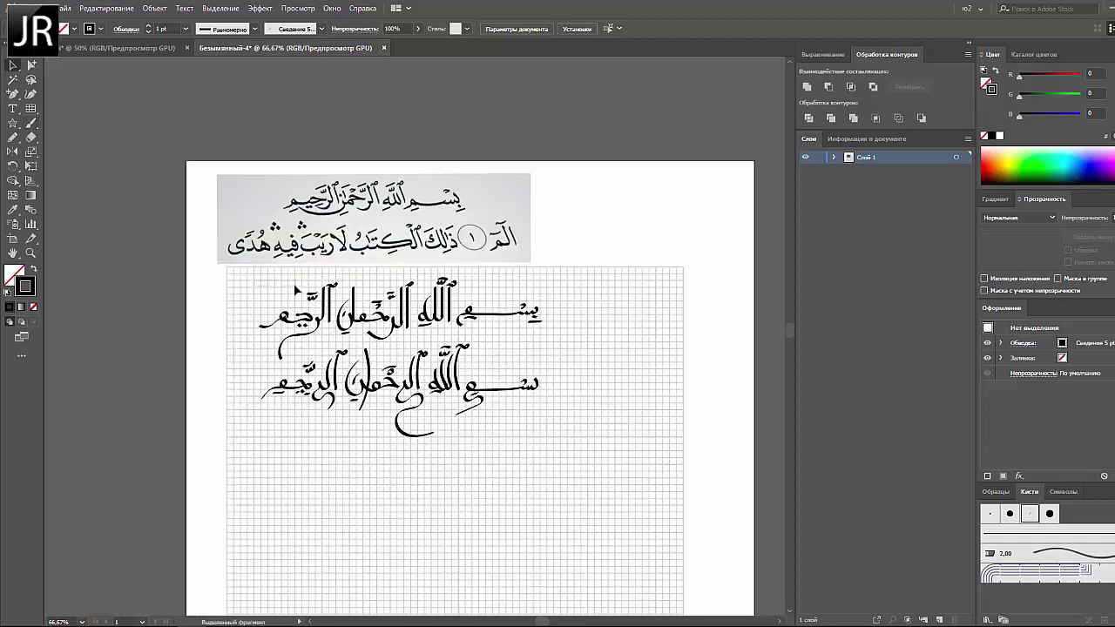
drag(298, 288, 561, 342)
drag(528, 421, 354, 334)
click(378, 436)
scroll(378, 438, down, 3)
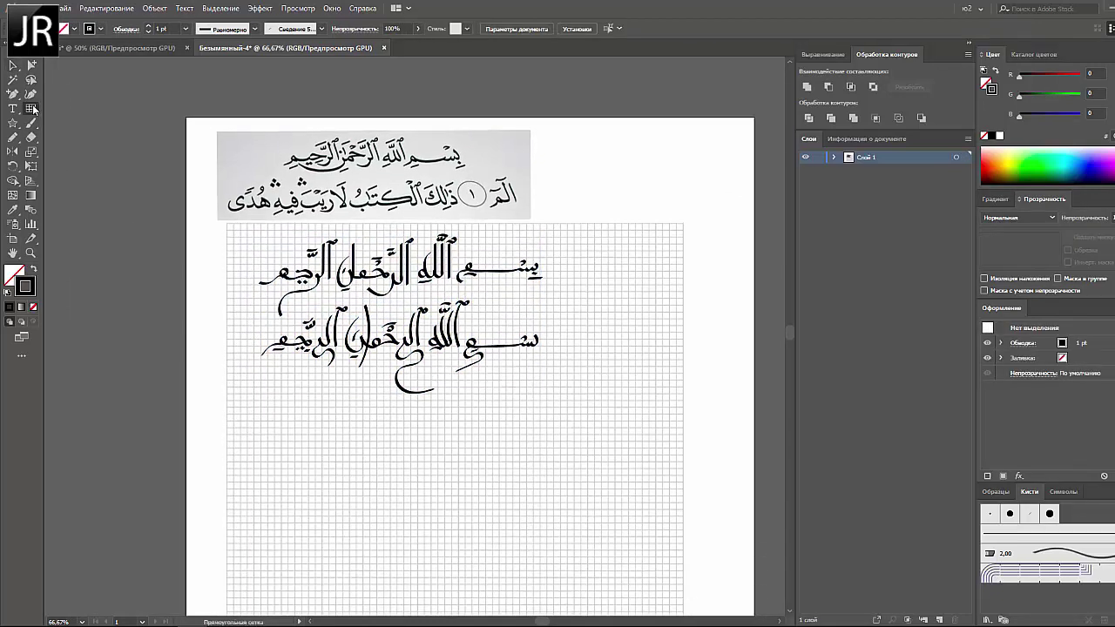
click(28, 109)
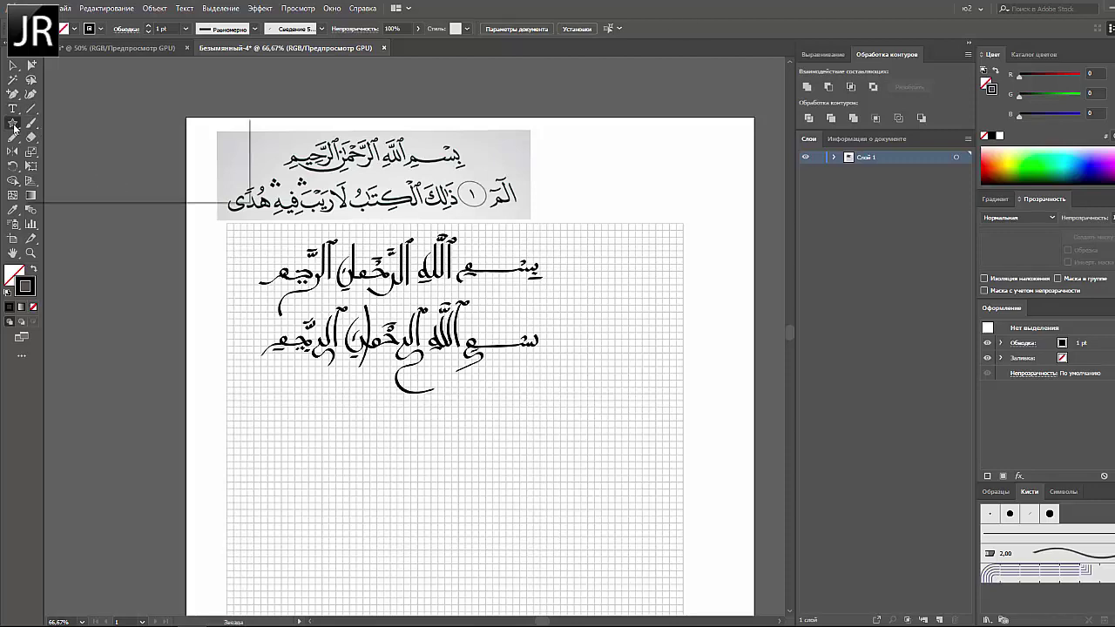
drag(13, 122, 53, 127)
click(31, 66)
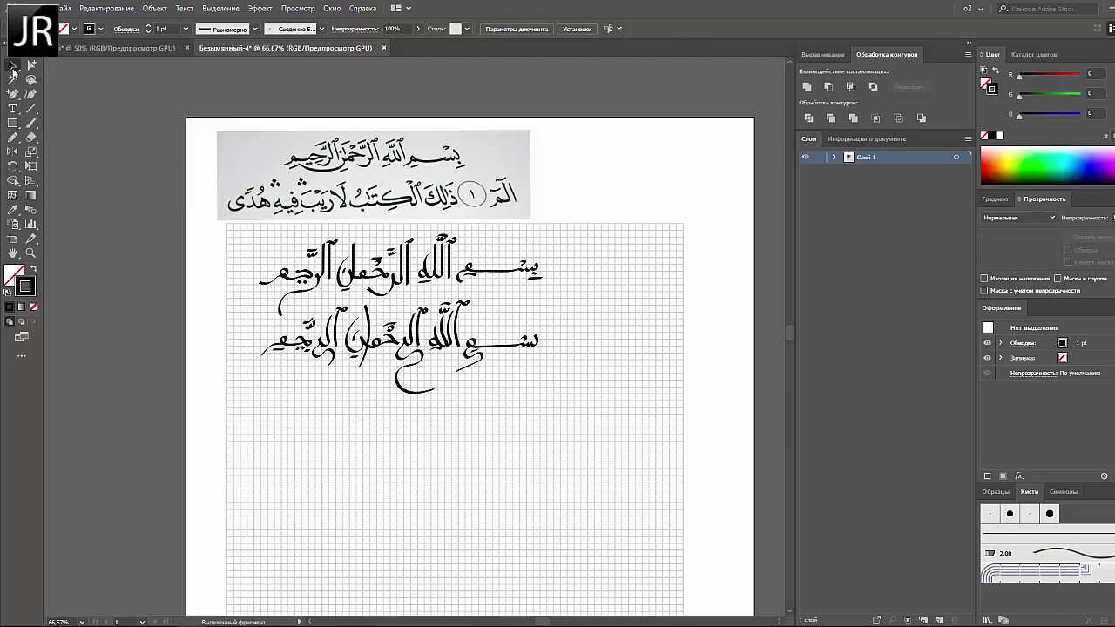
key(ctrl+1)
key(ctrl+minus)
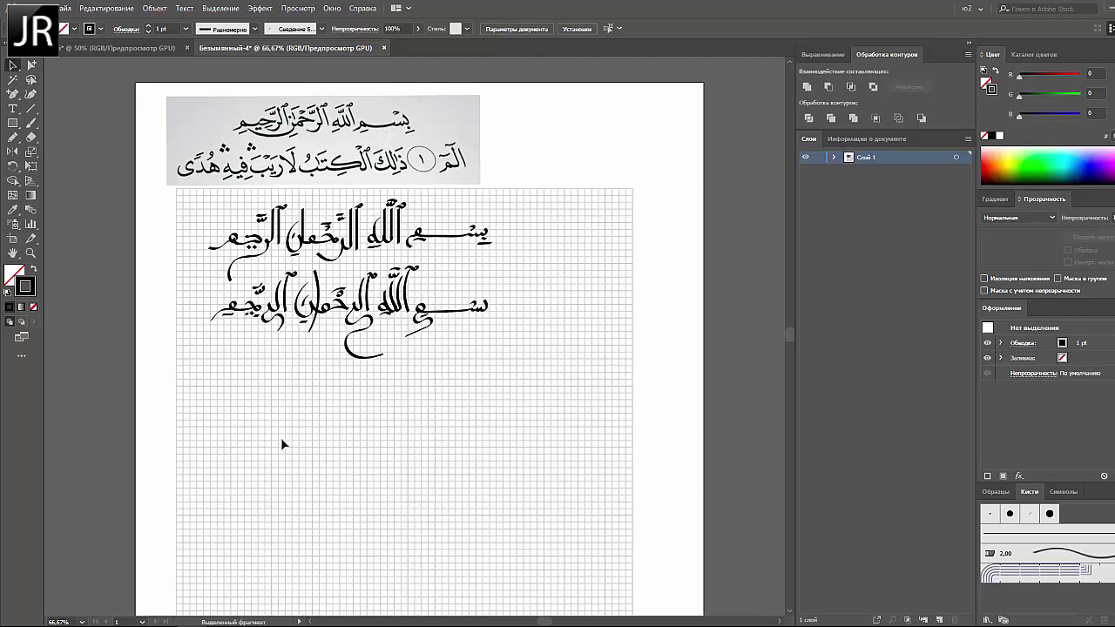
key(b)
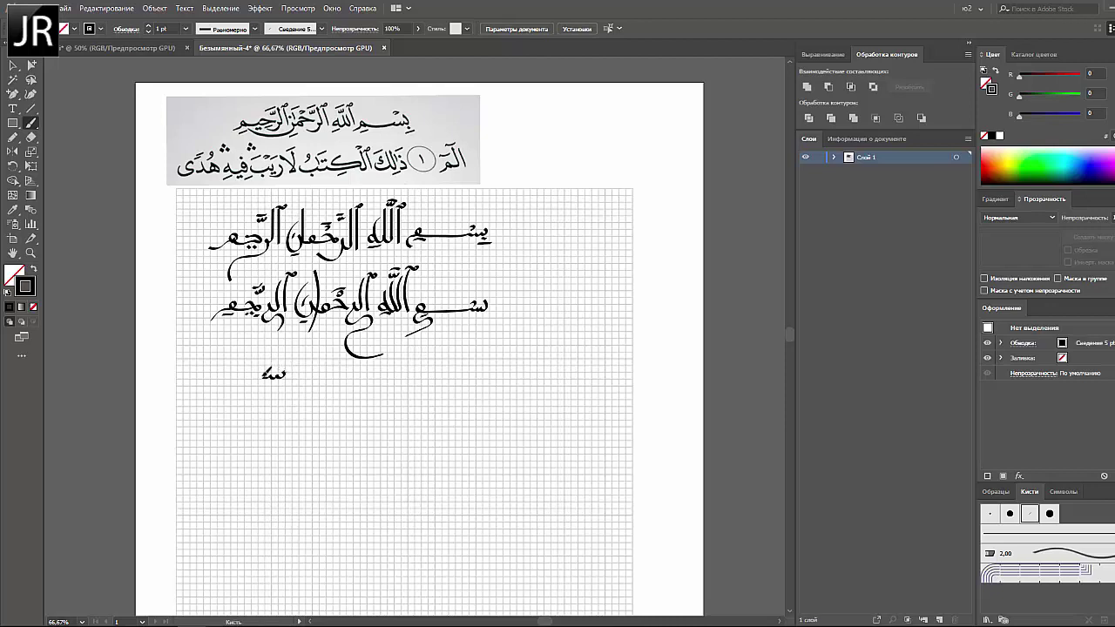
Start the stacked composition at lower left with Bism and Allah beside it, redoing misfired strokes.
mouse_move(254, 364)
mouse_down()
mouse_move(226, 386)
mouse_move(283, 357)
mouse_move(289, 417)
mouse_move(261, 384)
mouse_up()
key(ctrl+z)
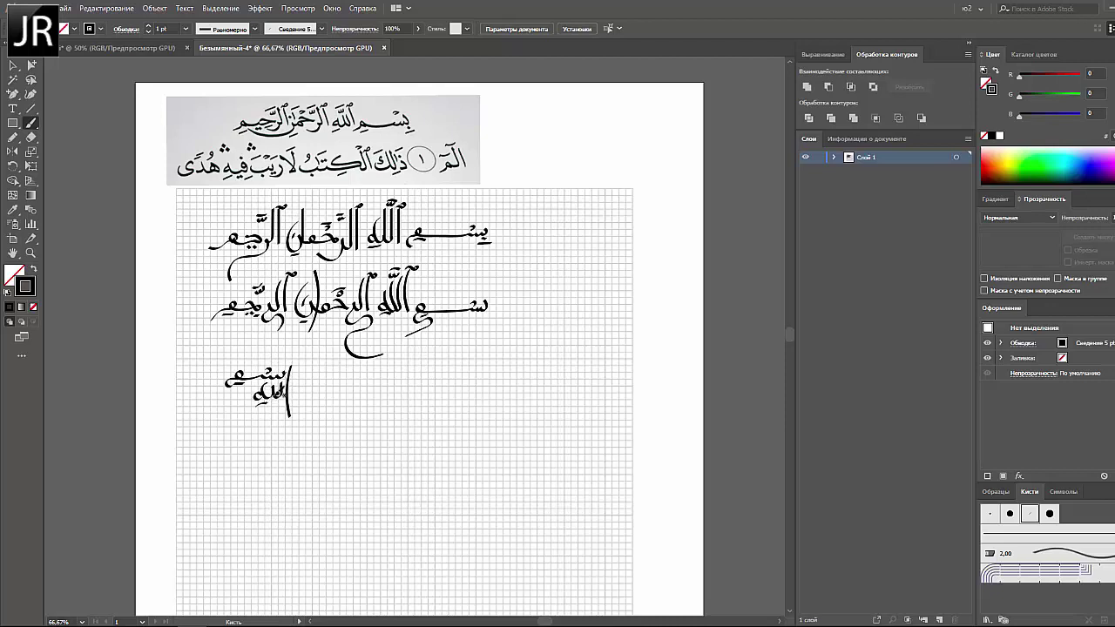
key(ctrl+z)
mouse_move(280, 373)
mouse_down()
mouse_move(291, 411)
mouse_move(265, 413)
mouse_move(272, 402)
mouse_move(266, 422)
mouse_move(279, 423)
mouse_up()
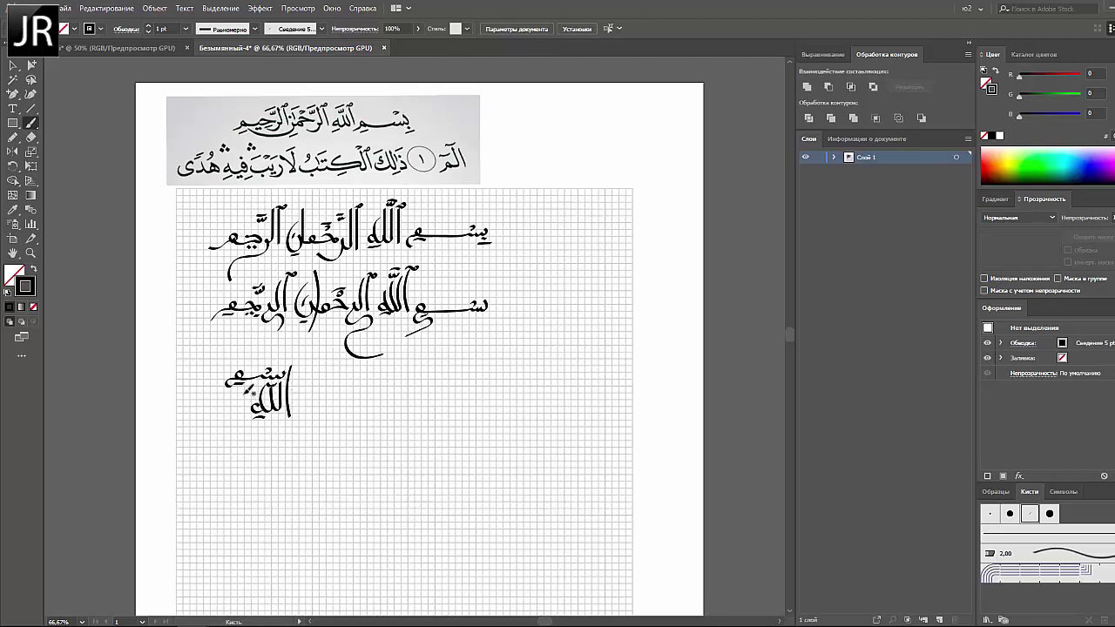
drag(248, 390, 253, 442)
key(ctrl+z)
drag(242, 385, 249, 446)
Add the leftward sweep under Allah and the alif and vertical strokes of the lower words.
mouse_move(244, 385)
mouse_down()
mouse_move(239, 429)
mouse_move(218, 432)
mouse_up()
drag(243, 385, 235, 397)
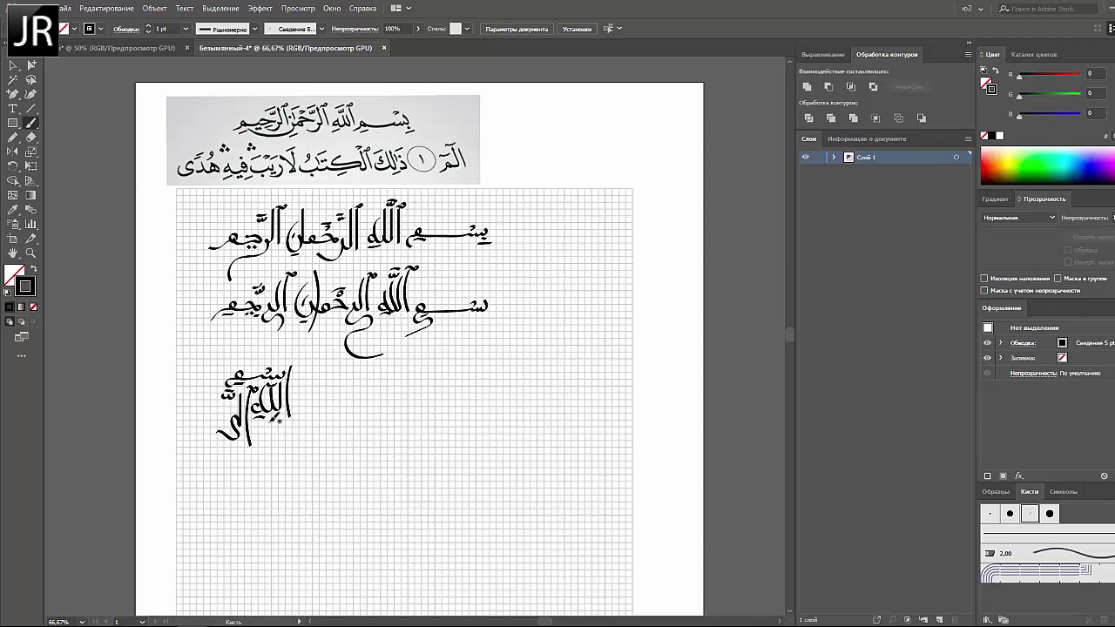
mouse_move(275, 418)
mouse_down()
mouse_move(300, 429)
mouse_move(259, 435)
mouse_move(297, 436)
mouse_move(240, 495)
mouse_up()
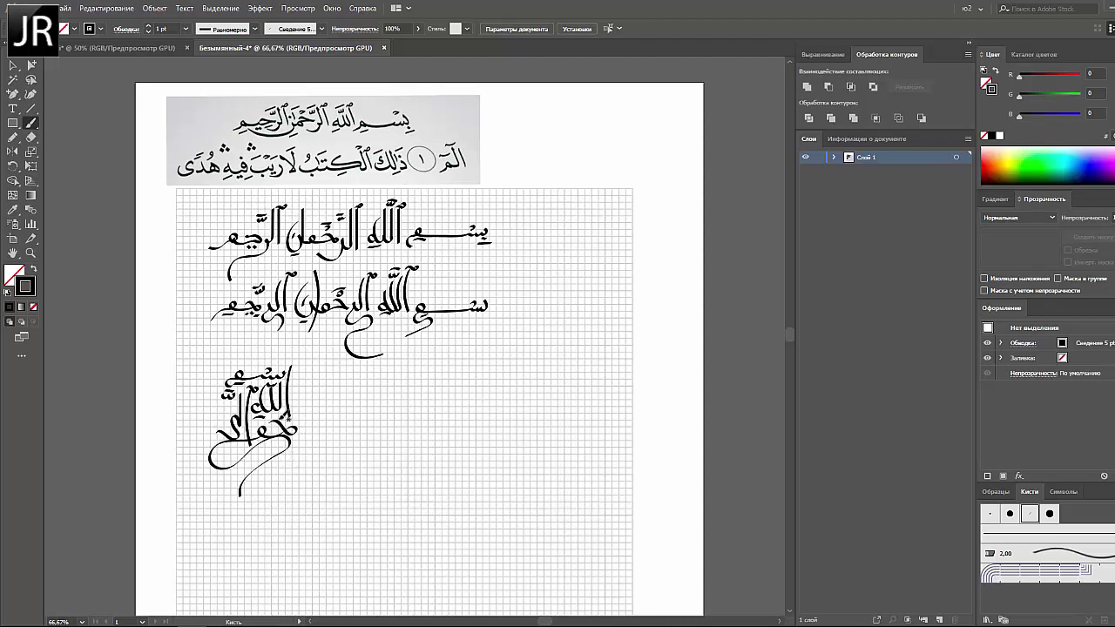
drag(228, 399, 230, 445)
mouse_move(214, 398)
mouse_down()
mouse_move(216, 439)
mouse_move(199, 470)
mouse_move(190, 455)
mouse_move(206, 492)
mouse_up()
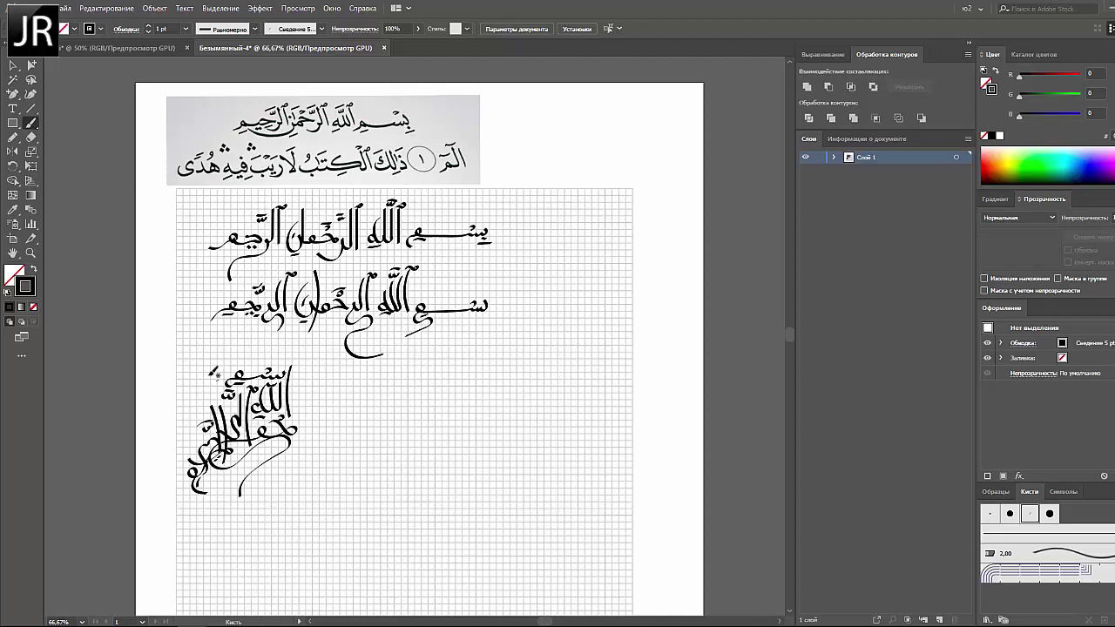
Marquee-select the whole stacked composition, then clear the selection.
key(v)
drag(175, 372, 318, 493)
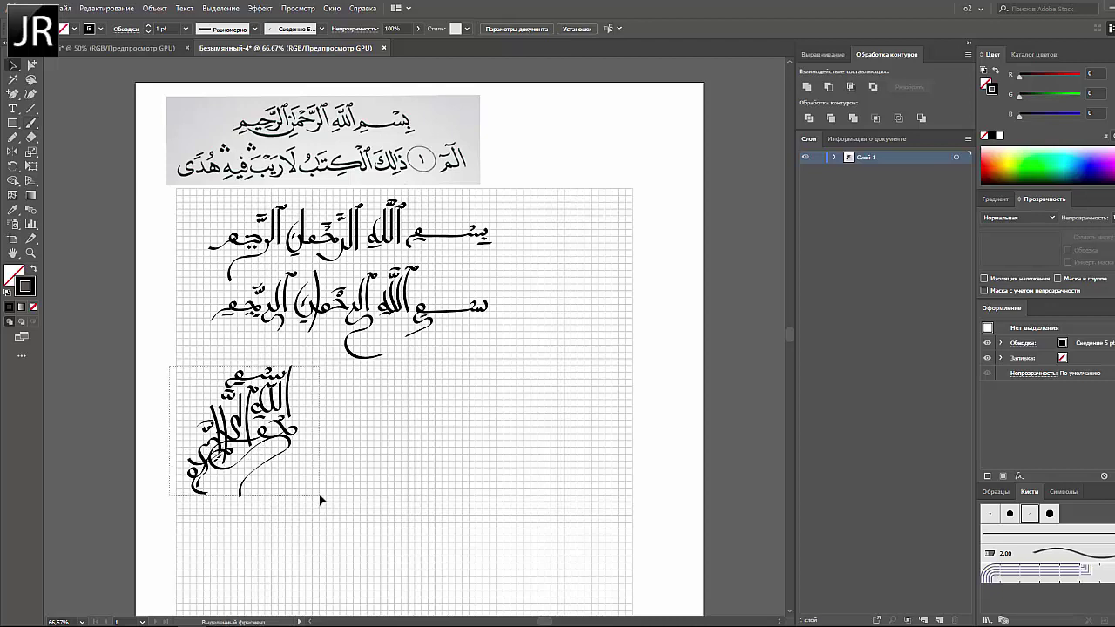
key(v)
click(345, 484)
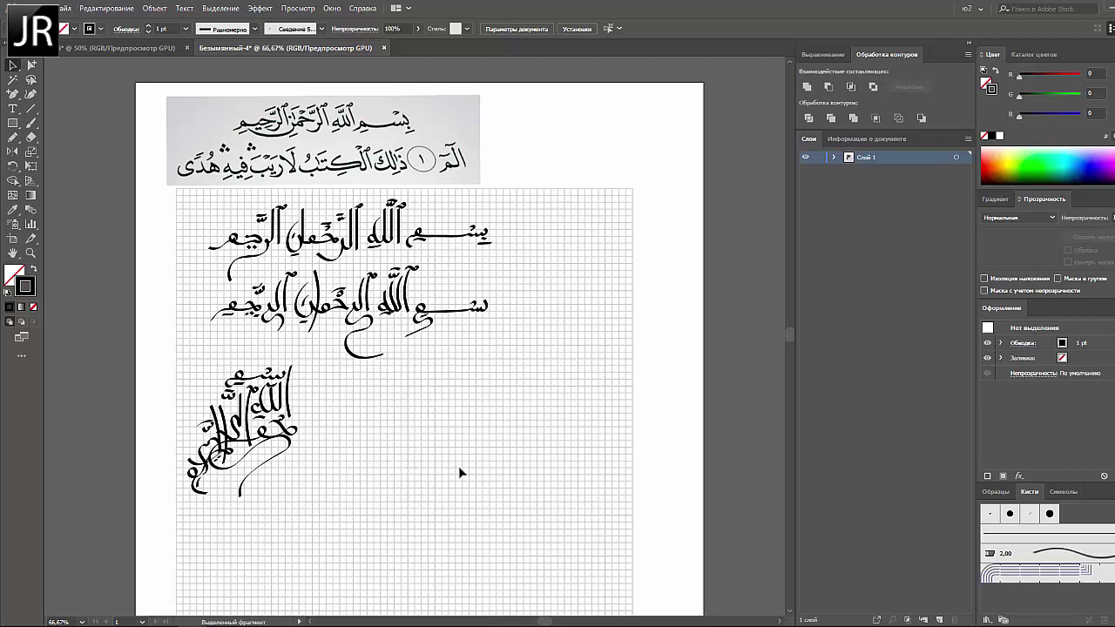
Paint Bism with a hooked tail and Allah beneath it in the middle area.
key(b)
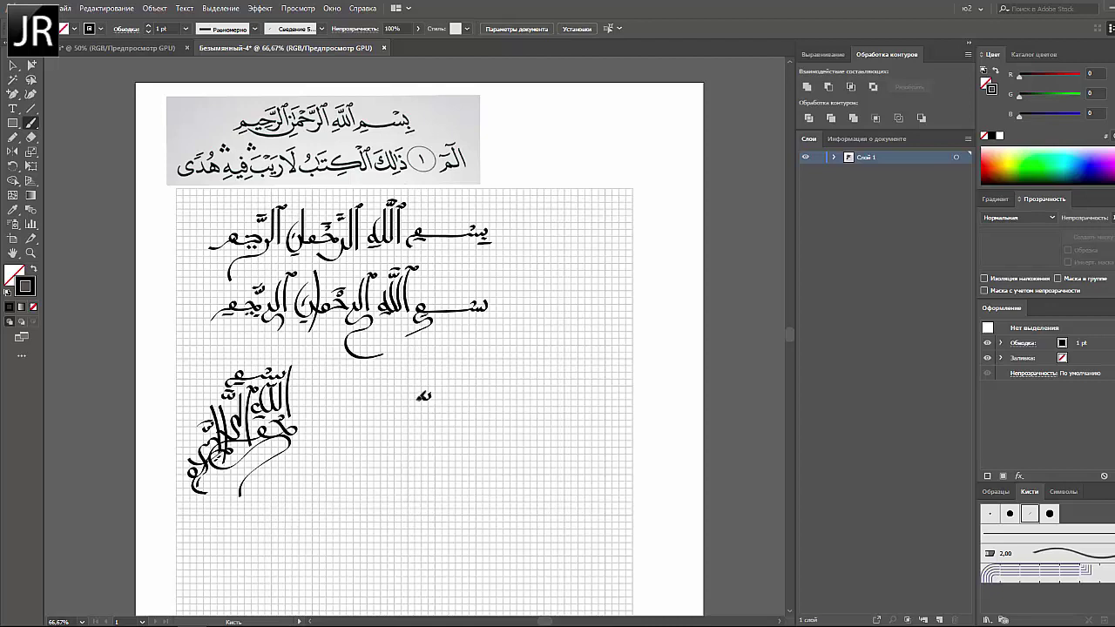
mouse_move(388, 398)
mouse_down()
mouse_move(377, 389)
mouse_move(374, 401)
mouse_move(427, 397)
mouse_move(445, 411)
mouse_up()
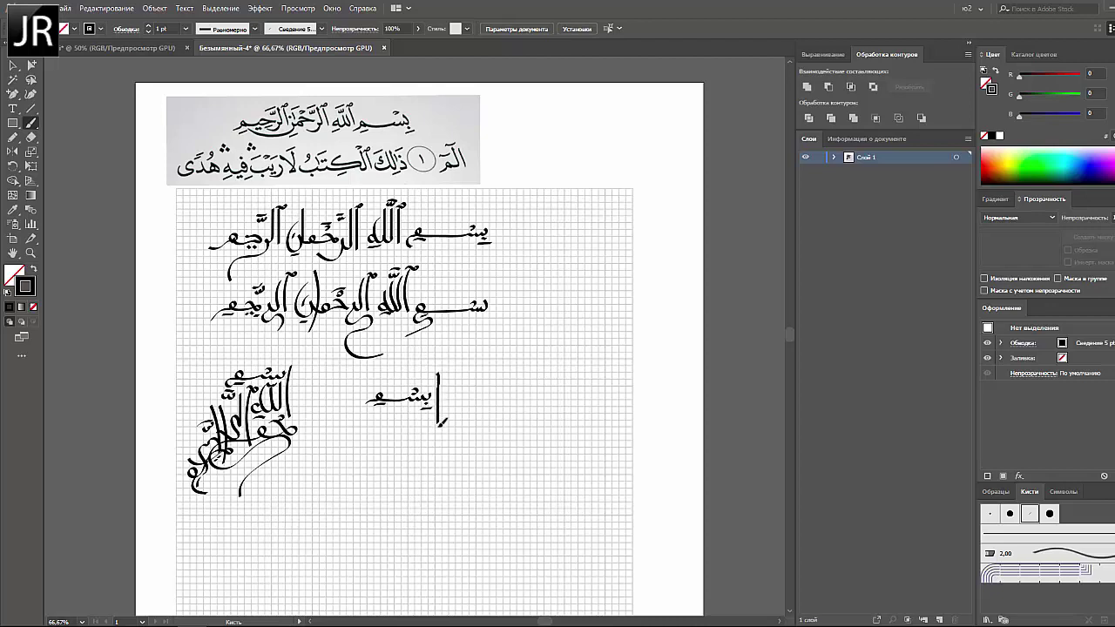
key(ctrl+z)
drag(425, 406, 410, 427)
Draw the vertical alif, undoing and redrawing it until it has a lower-left curl.
drag(405, 376, 401, 427)
key(z)
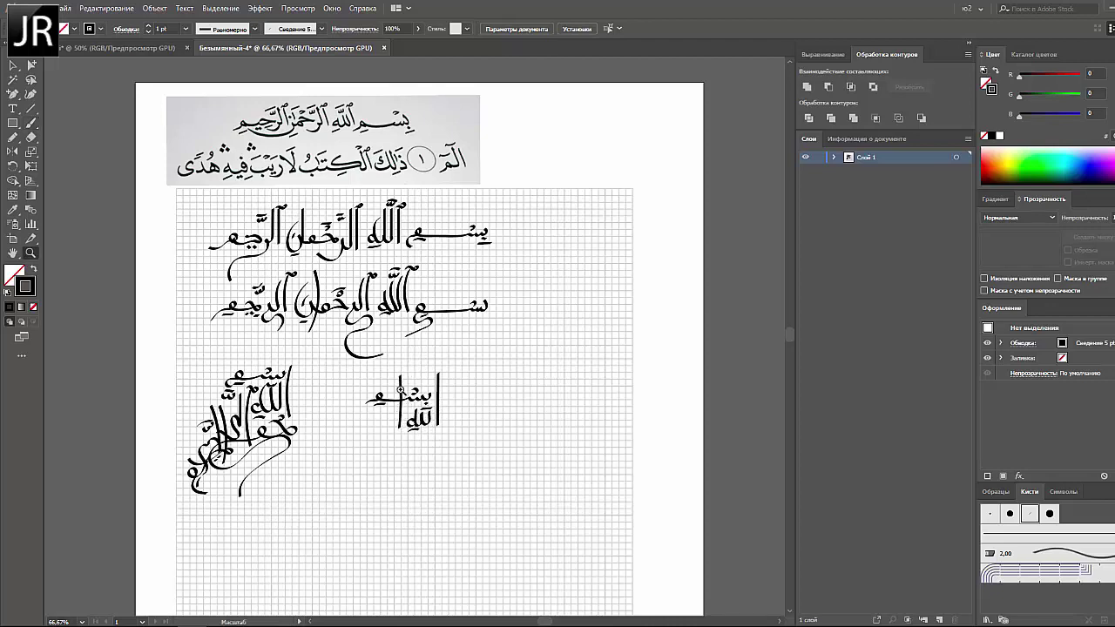
key(ctrl+z)
key(b)
drag(405, 366, 402, 438)
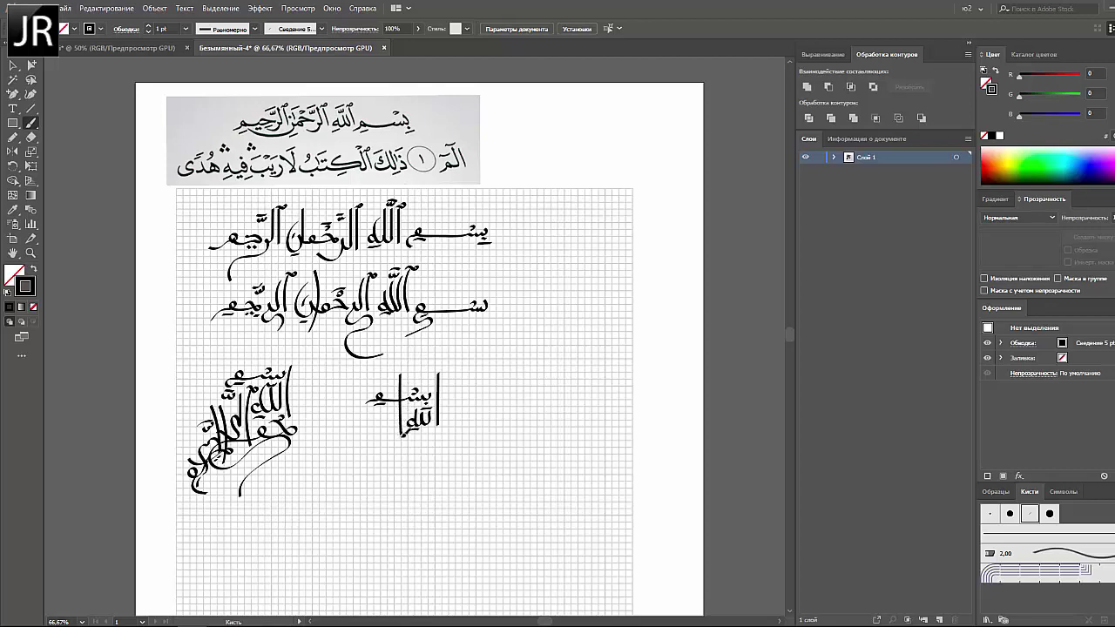
drag(399, 380, 397, 429)
key(ctrl+z)
mouse_move(394, 376)
mouse_down()
mouse_move(392, 430)
mouse_move(367, 445)
mouse_move(389, 425)
mouse_up()
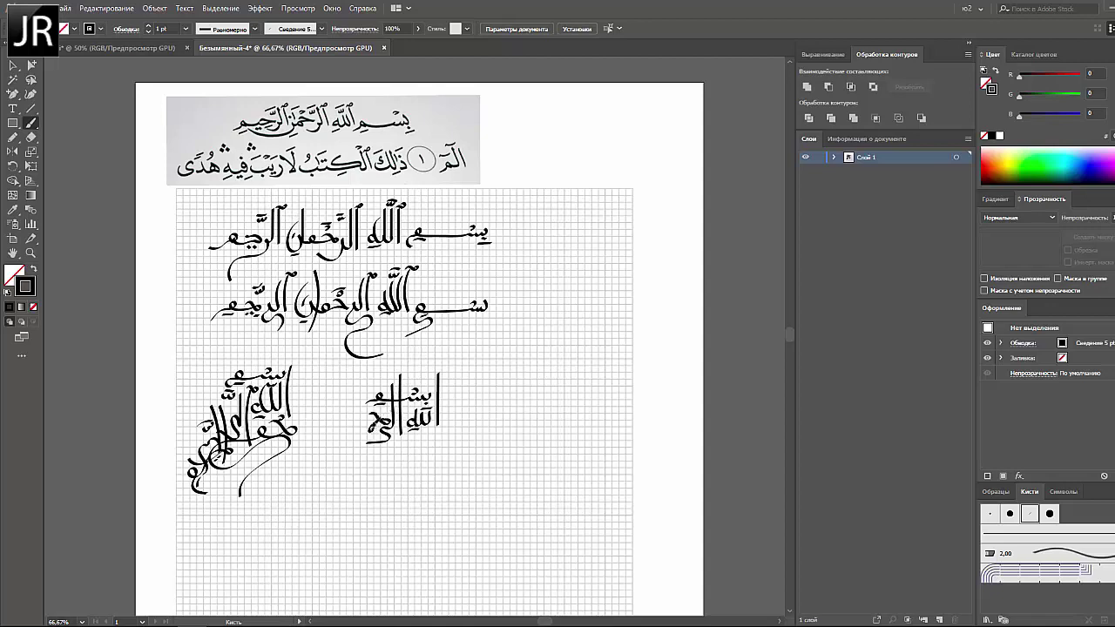
Sweep a curve under the composition and add a hook atop the alif and small lower strokes.
drag(362, 426, 404, 436)
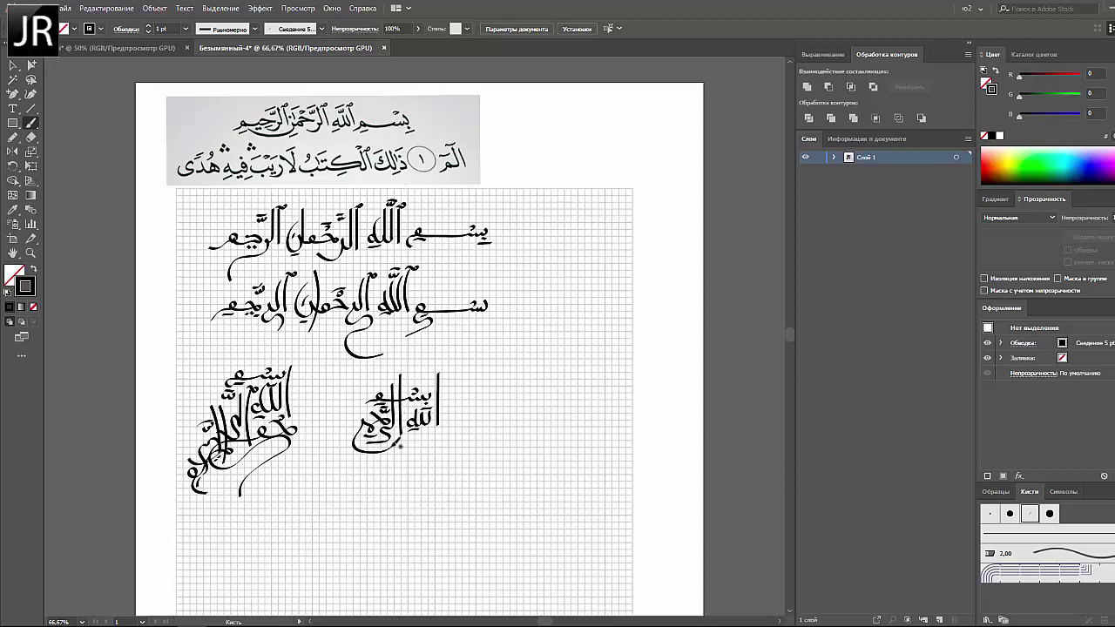
mouse_move(431, 431)
mouse_down()
mouse_move(443, 441)
mouse_move(408, 446)
mouse_up()
key(ctrl+z)
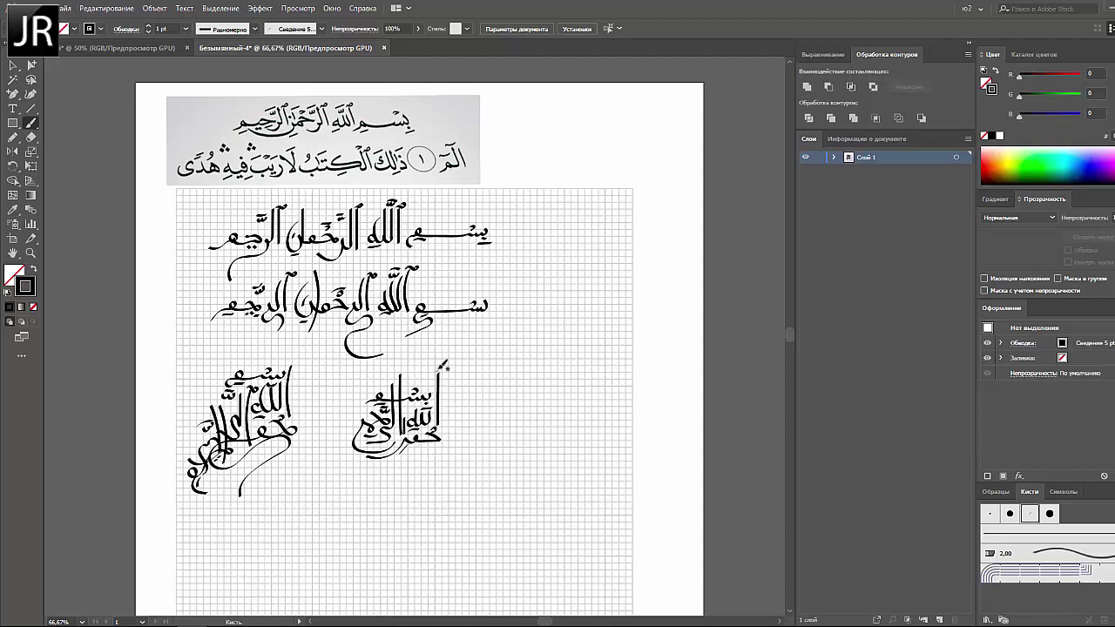
drag(440, 376, 446, 370)
mouse_move(416, 432)
mouse_down()
mouse_move(392, 444)
mouse_move(418, 453)
mouse_up()
Marquee-select all strokes of the new composition, then deselect them.
key(v)
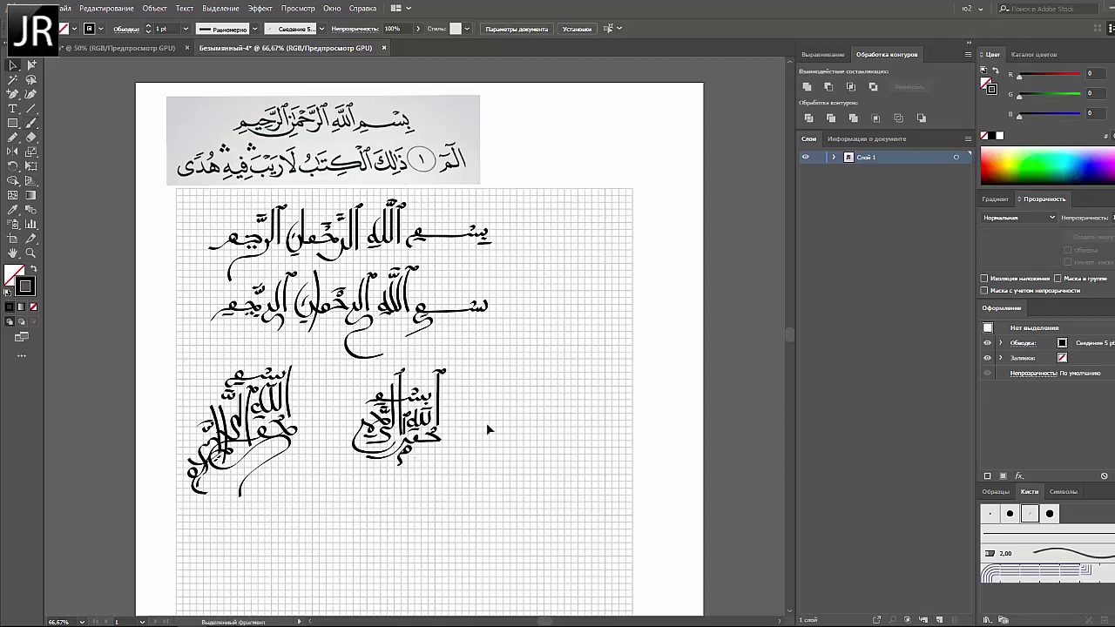
drag(467, 366, 348, 463)
click(502, 461)
Start the third composition on the right with بسم, the long verticals of الله and a looping curve.
scroll(471, 479, right, 3)
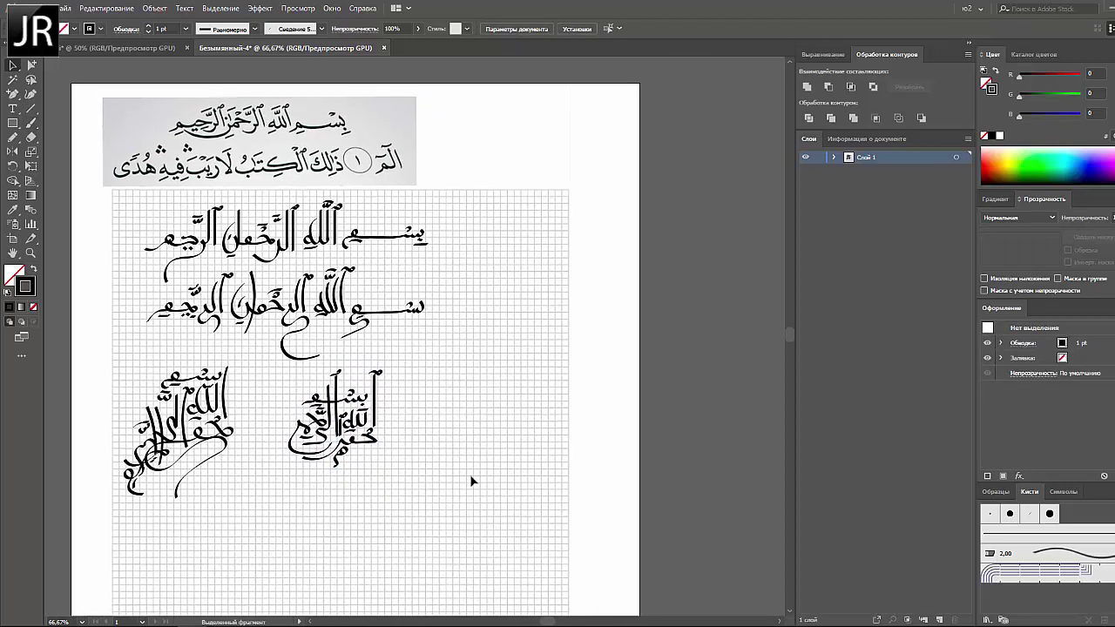
key(b)
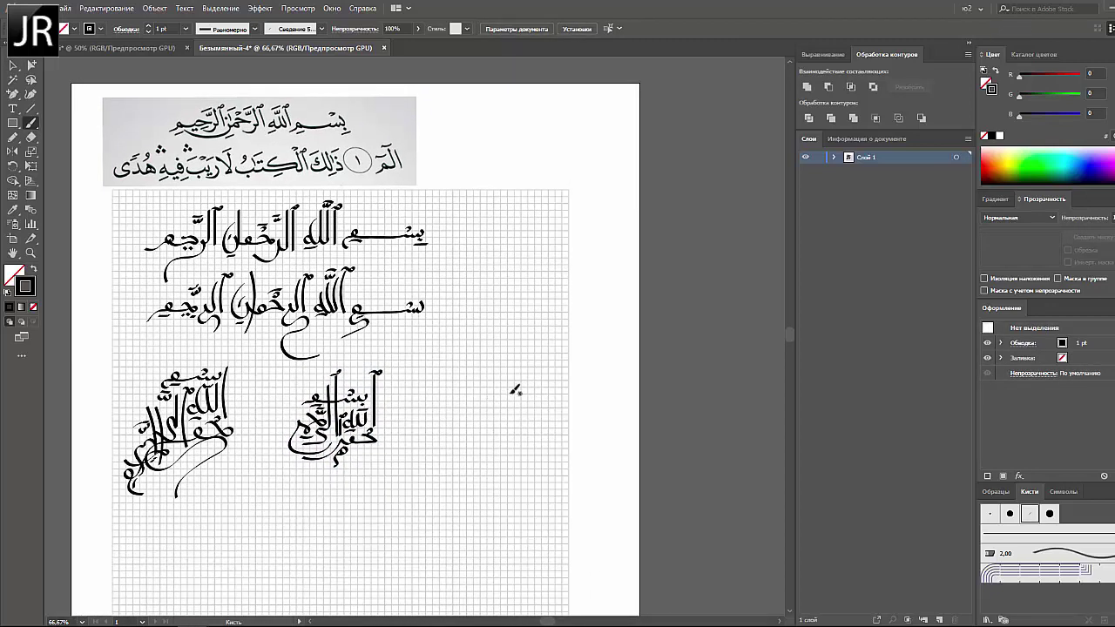
drag(510, 387, 451, 397)
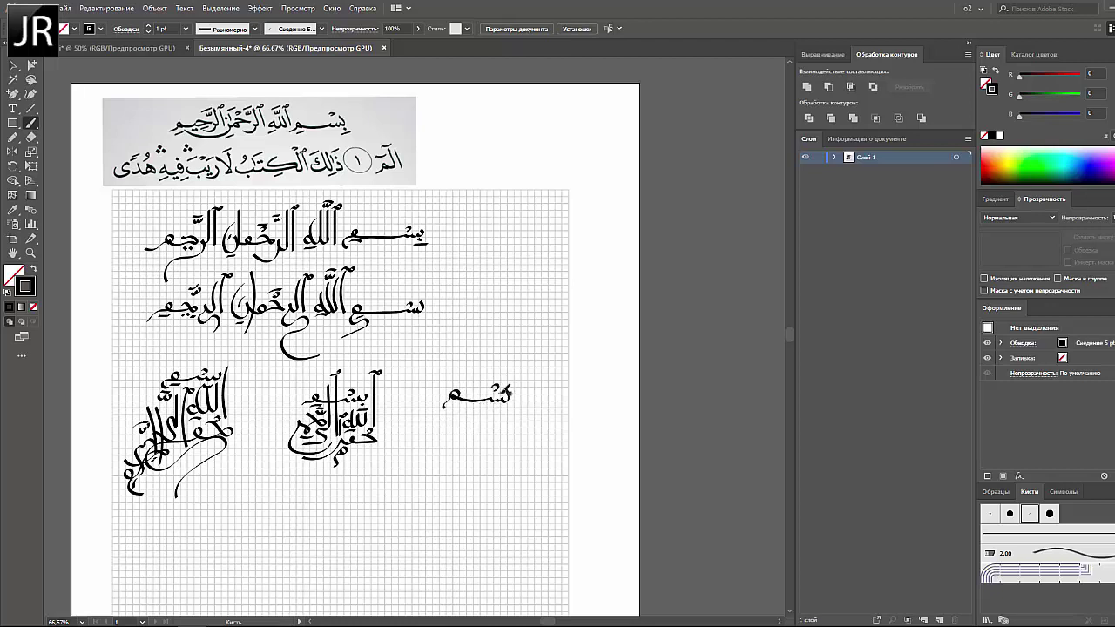
drag(514, 387, 515, 408)
mouse_move(481, 368)
mouse_down()
mouse_move(482, 443)
mouse_move(475, 426)
mouse_move(457, 432)
mouse_move(481, 436)
mouse_up()
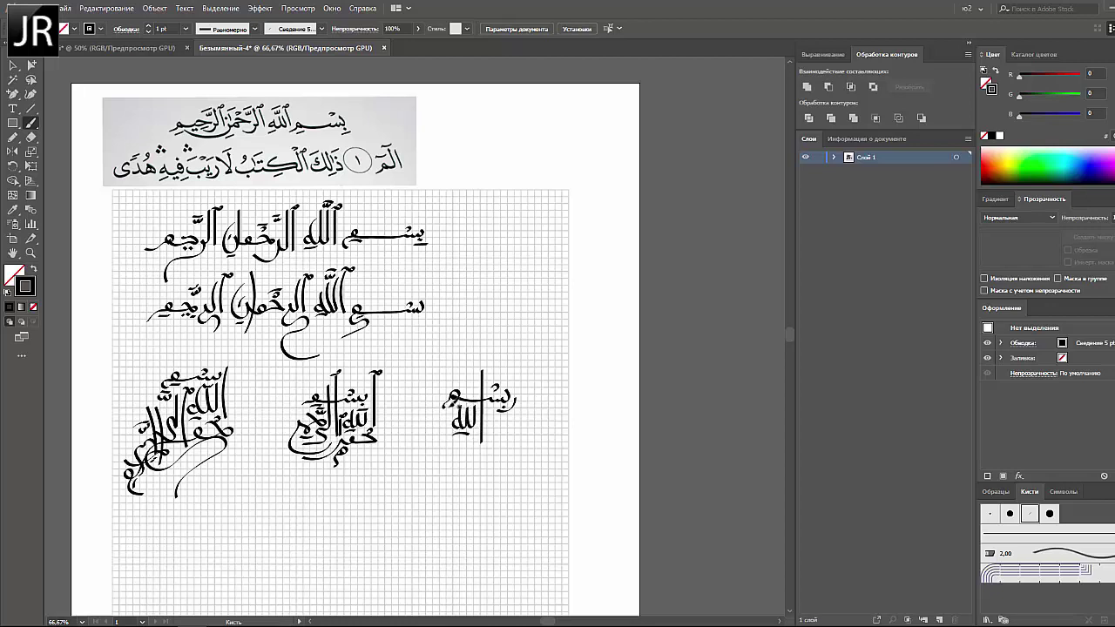
drag(489, 389, 492, 467)
drag(486, 420, 486, 481)
drag(485, 420, 490, 504)
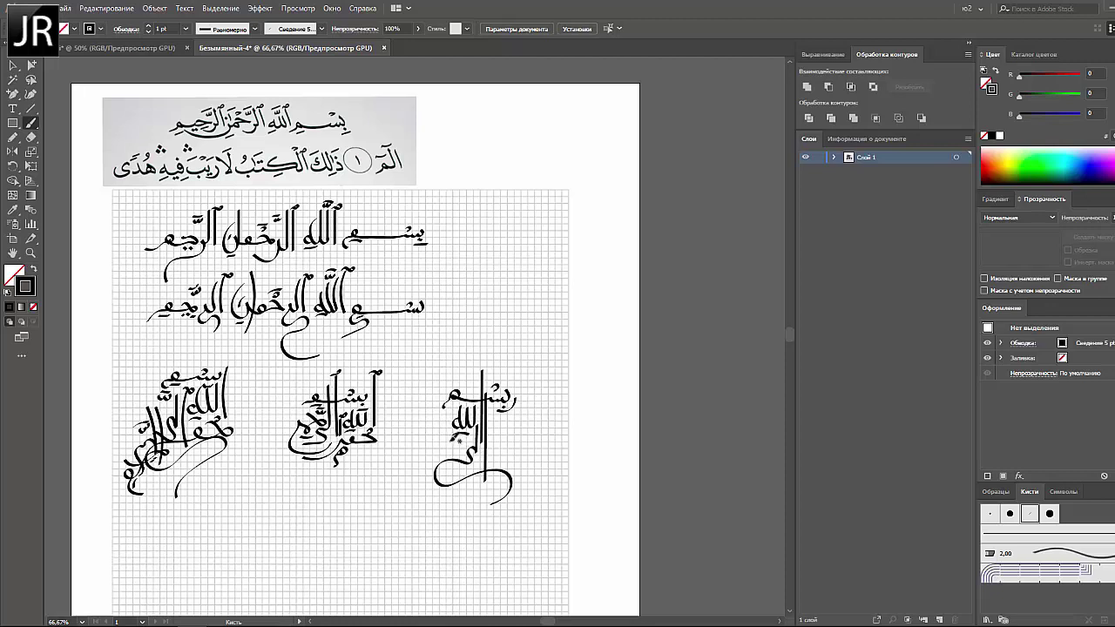
Add the lower hooked and curved strokes plus a slanted mark above the top word.
mouse_move(448, 440)
mouse_down()
mouse_move(475, 436)
mouse_move(445, 407)
mouse_move(448, 467)
mouse_move(444, 424)
mouse_up()
key(ctrl+z)
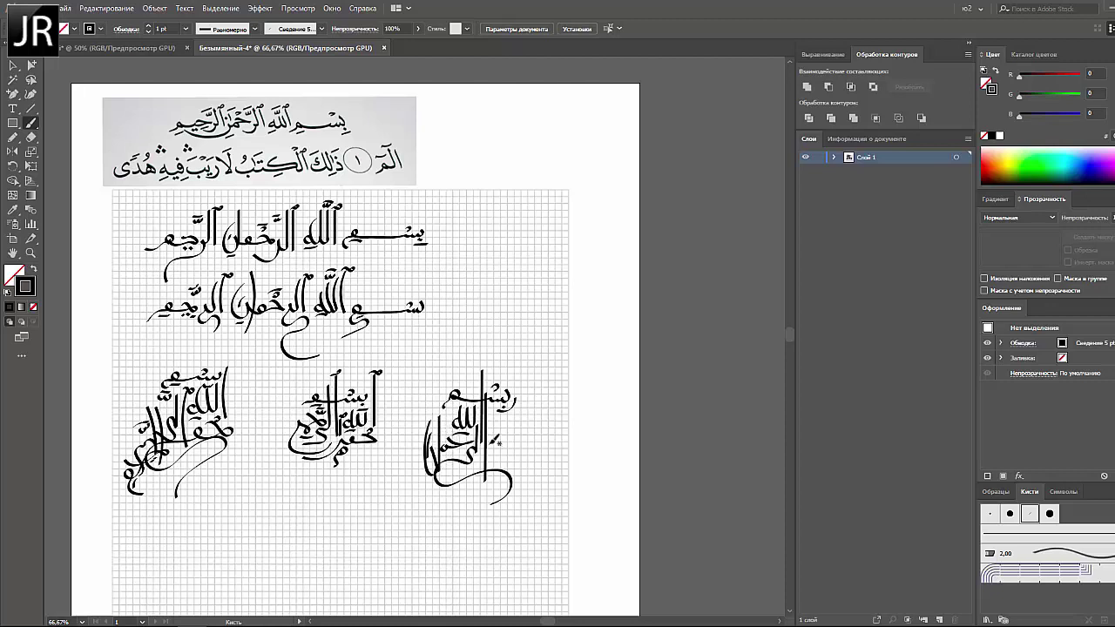
mouse_move(490, 435)
mouse_down()
mouse_move(487, 489)
mouse_move(470, 501)
mouse_up()
key(ctrl+z)
mouse_move(490, 456)
mouse_down()
mouse_move(478, 496)
mouse_move(500, 509)
mouse_up()
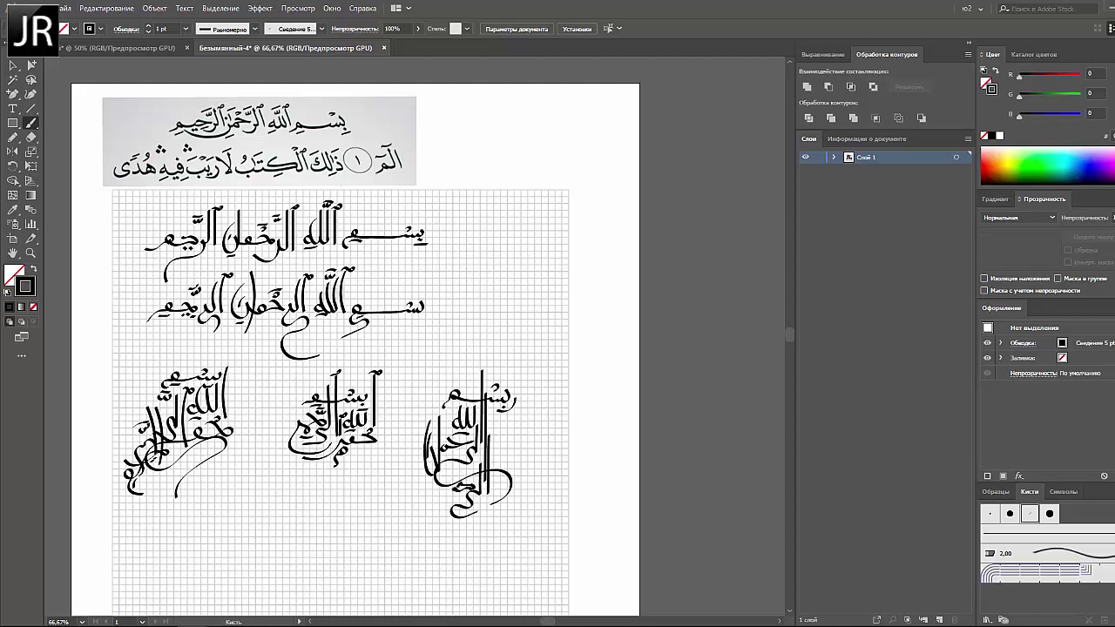
drag(444, 490, 433, 510)
drag(470, 464, 449, 478)
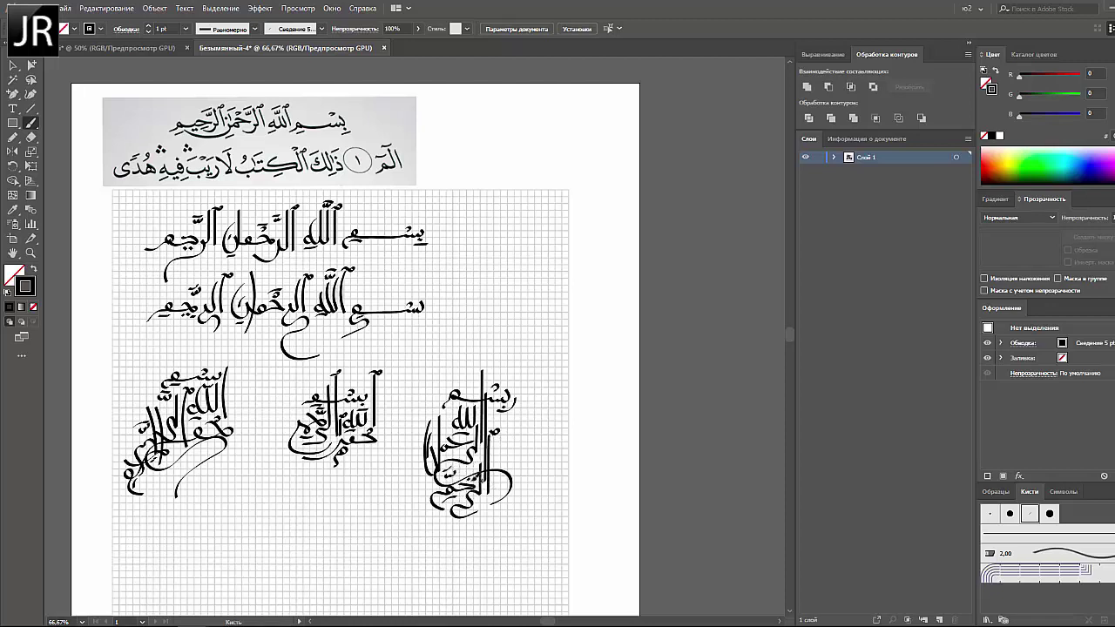
drag(489, 359, 480, 371)
Redraw the curved stroke at the composition's left edge.
key(v)
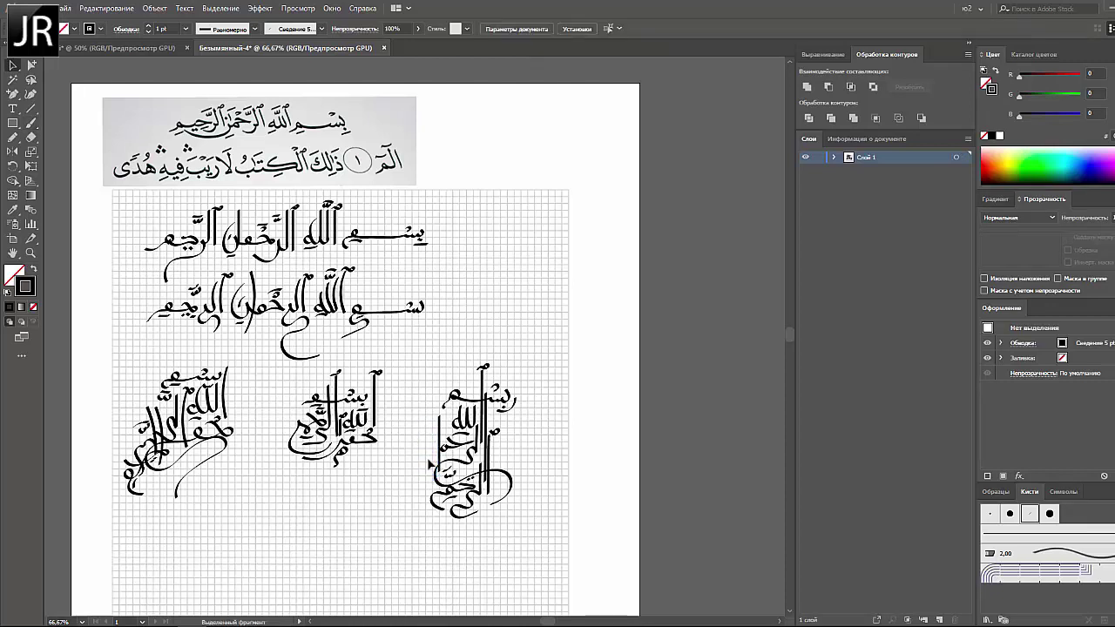
key(b)
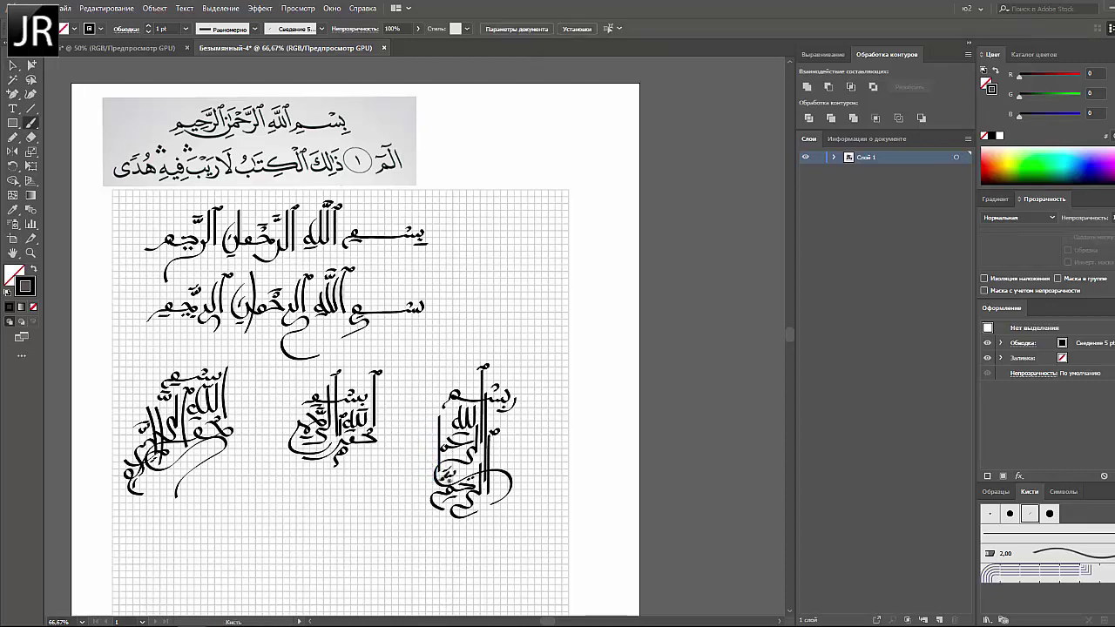
mouse_move(443, 440)
mouse_down()
mouse_move(431, 457)
mouse_move(446, 425)
mouse_up()
key(ctrl+z)
drag(432, 435, 440, 474)
Select the third composition, undo an accidental paste, move it up and left, then zoom out.
key(v)
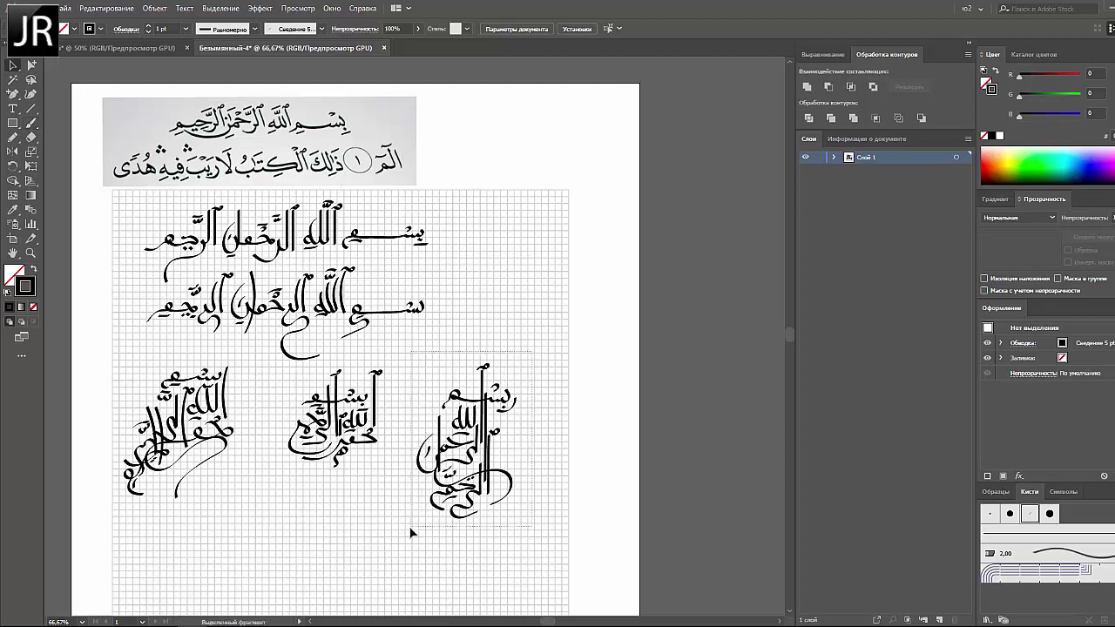
drag(505, 410, 412, 512)
key(ctrl+v)
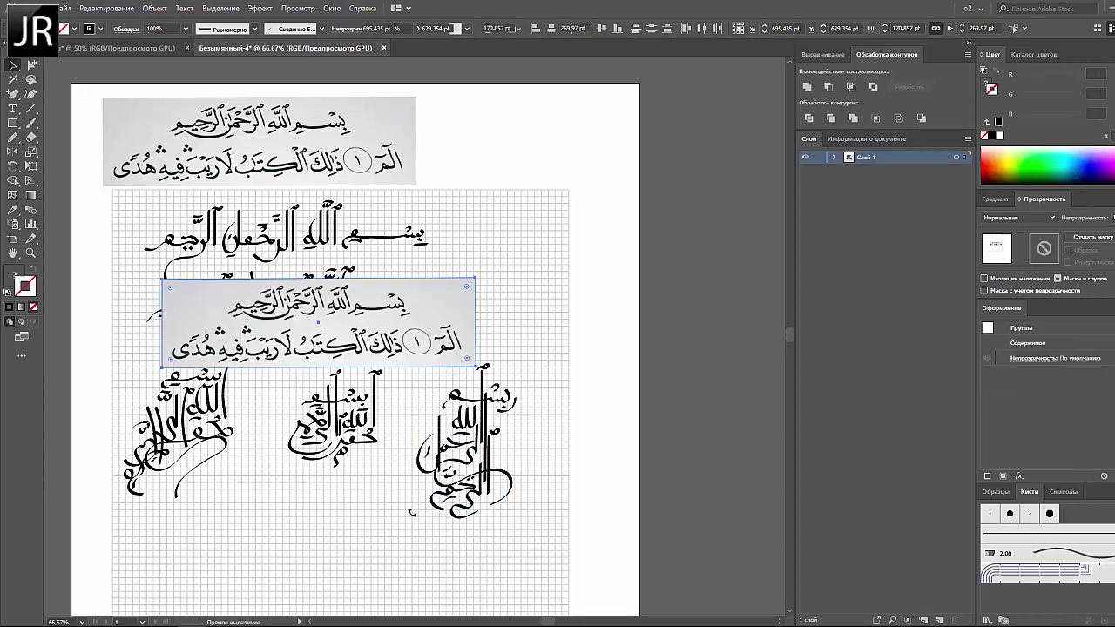
key(ctrl+z)
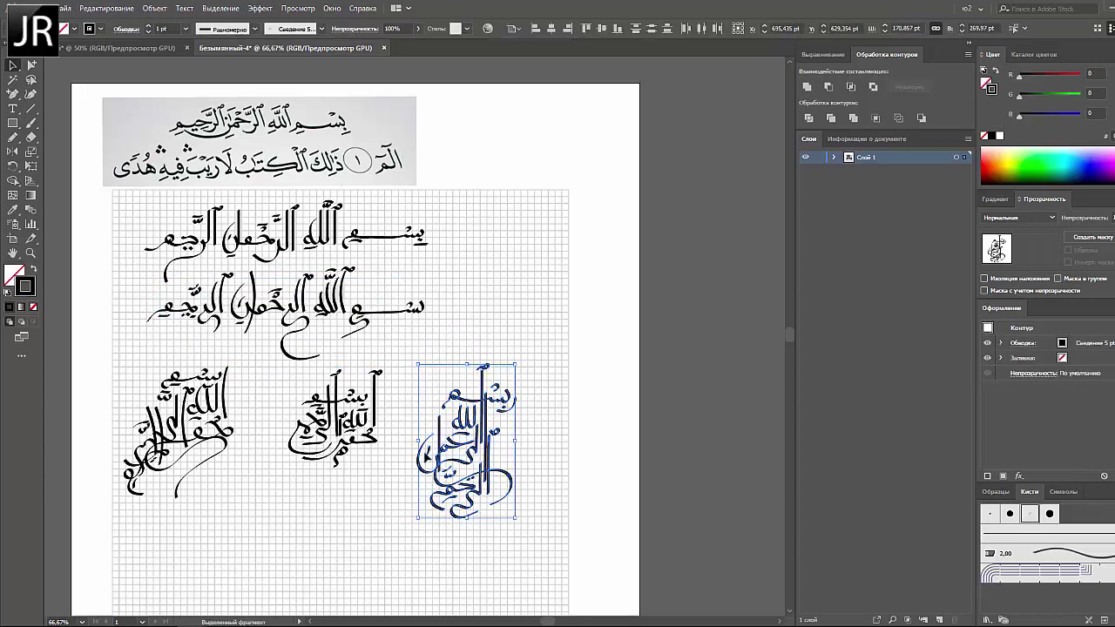
click(400, 527)
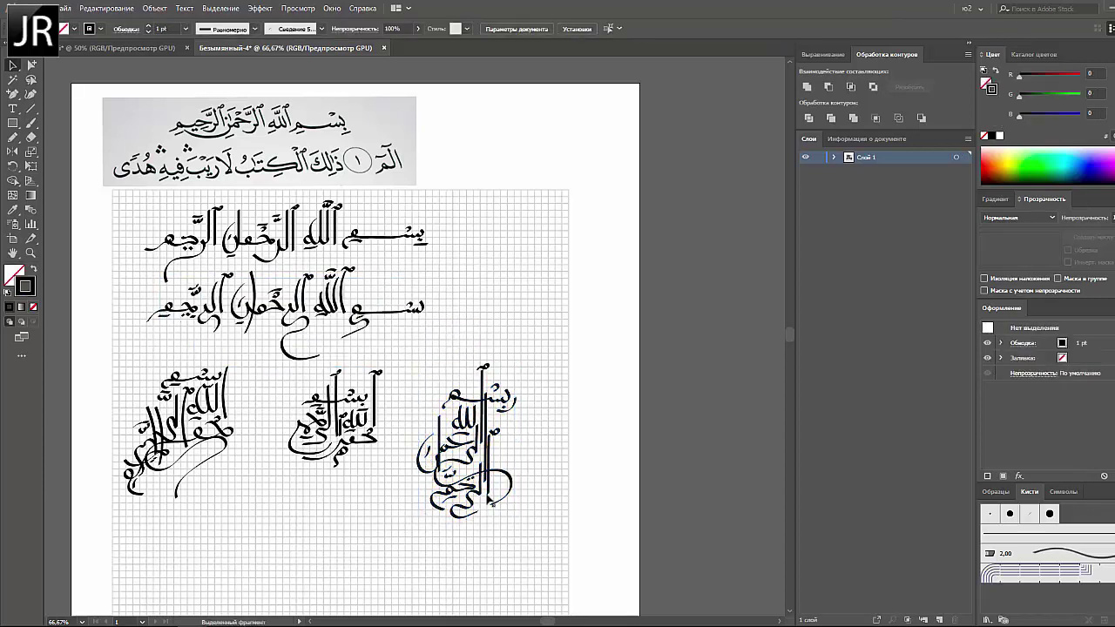
drag(487, 492, 467, 461)
click(507, 483)
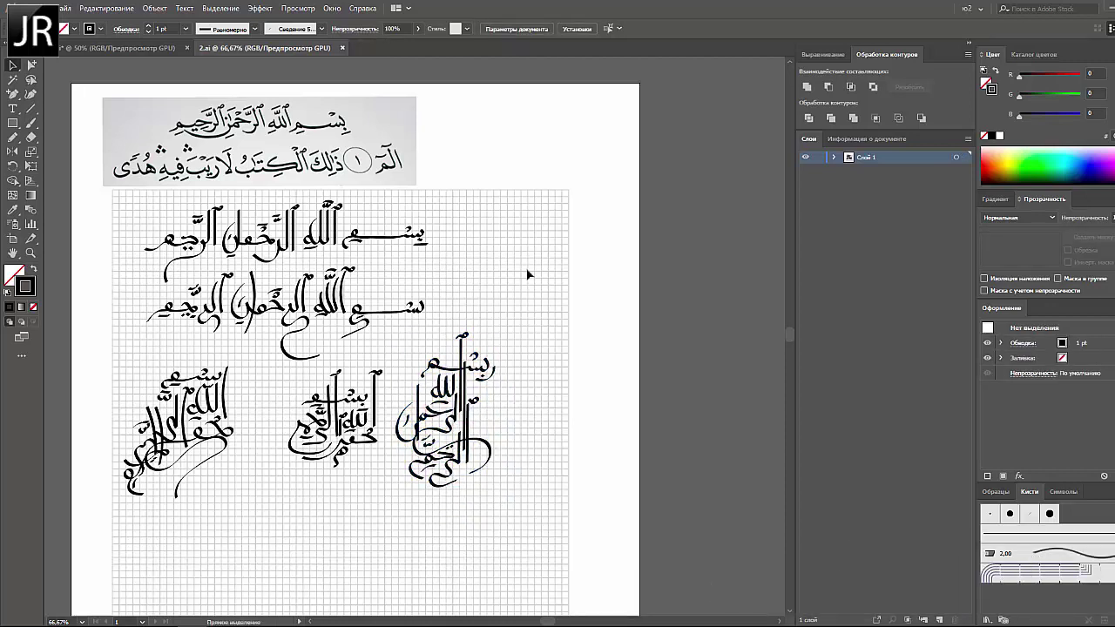
key(ctrl+minus)
scroll(487, 495, left, 2)
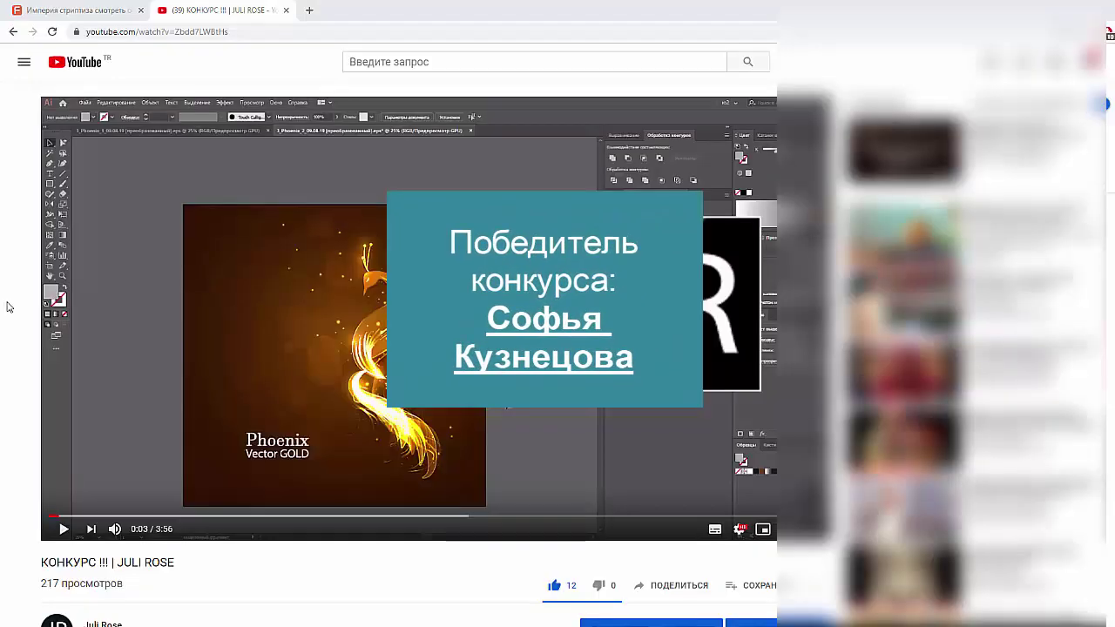
Scroll the YouTube contest video page down to its comments section.
scroll(7, 307, down, 2)
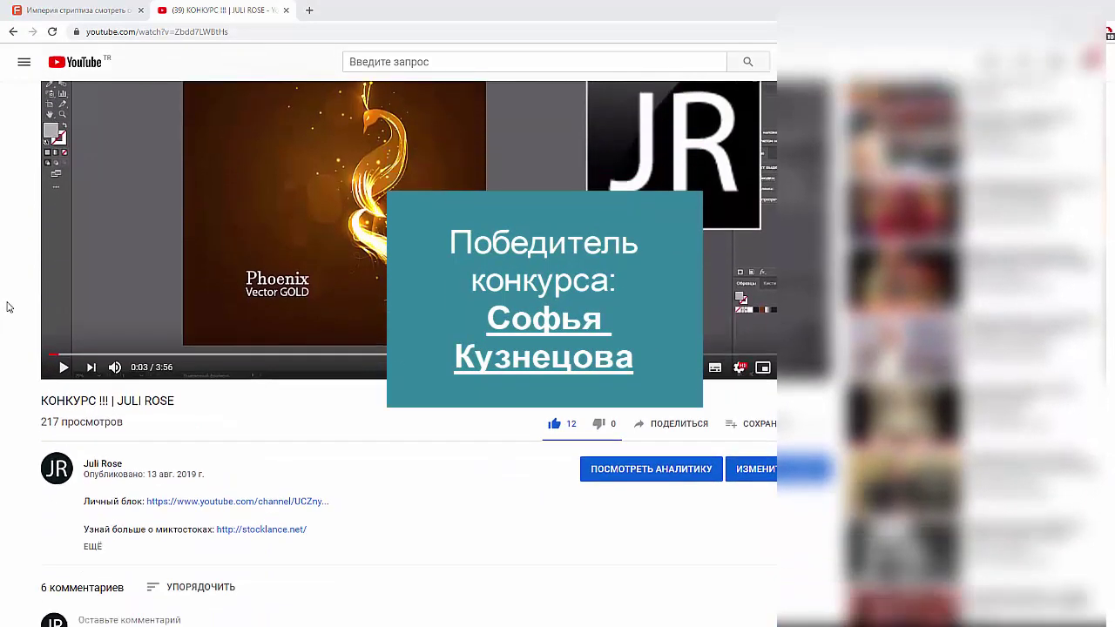
scroll(7, 307, down, 3)
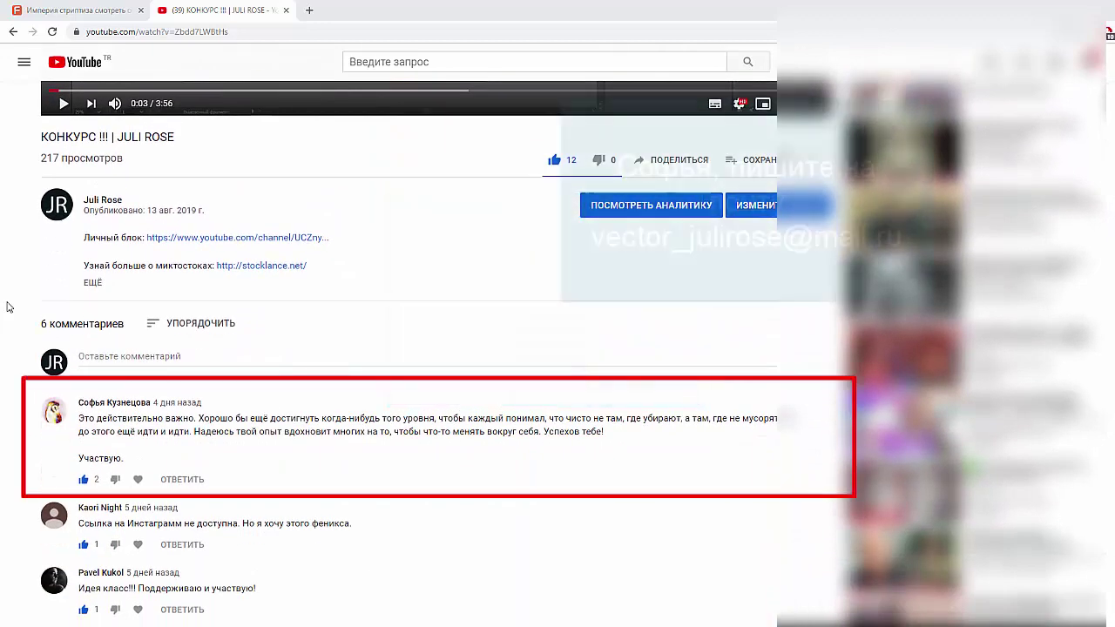